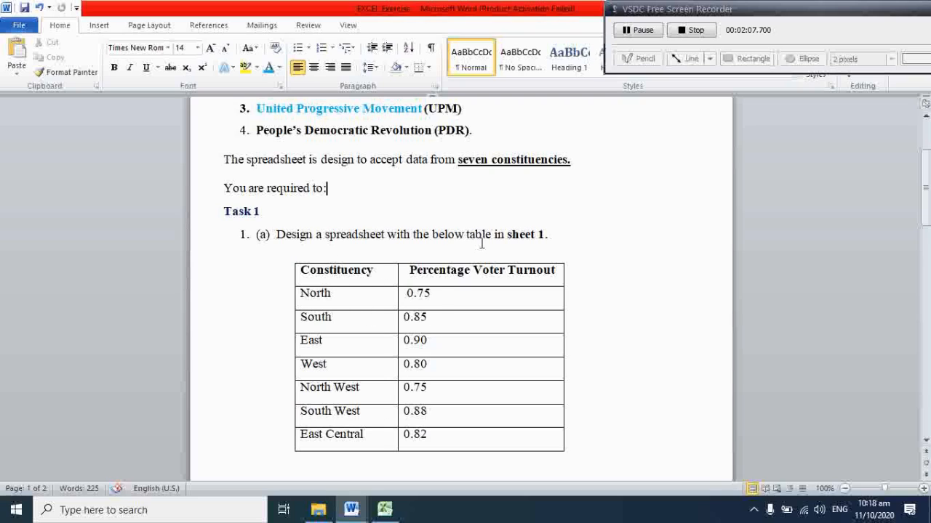
- Switch to Excel and paste the copied turnout data for South through East Central into Sheet1, starting at cell A3
left_click(387, 513)
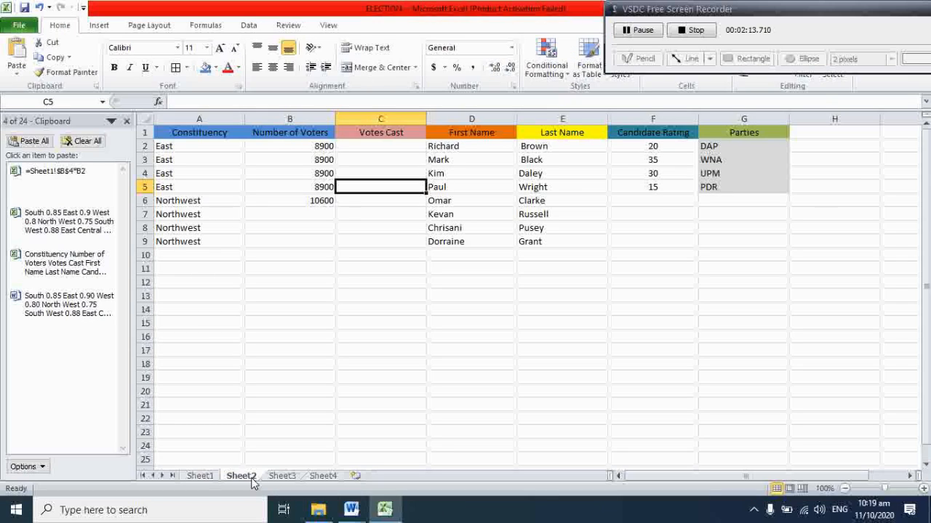
left_click(199, 476)
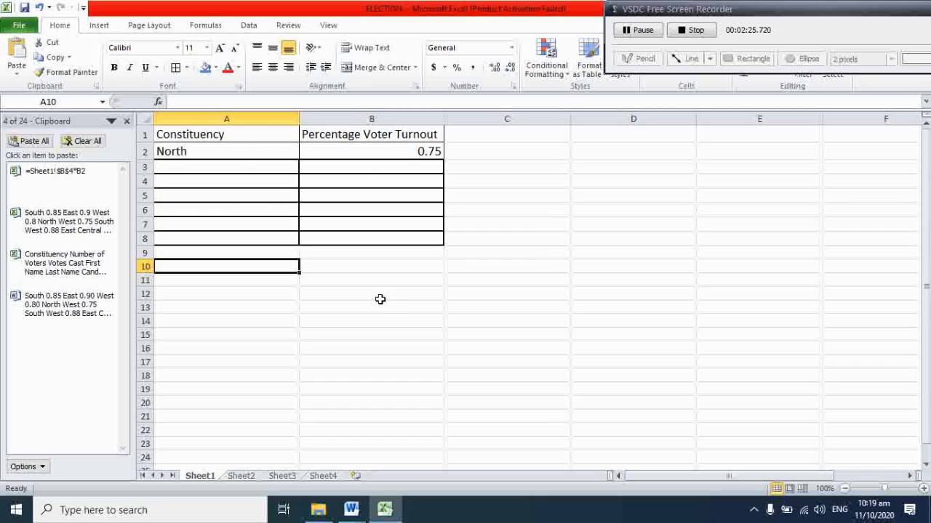
mouse_move(351, 510)
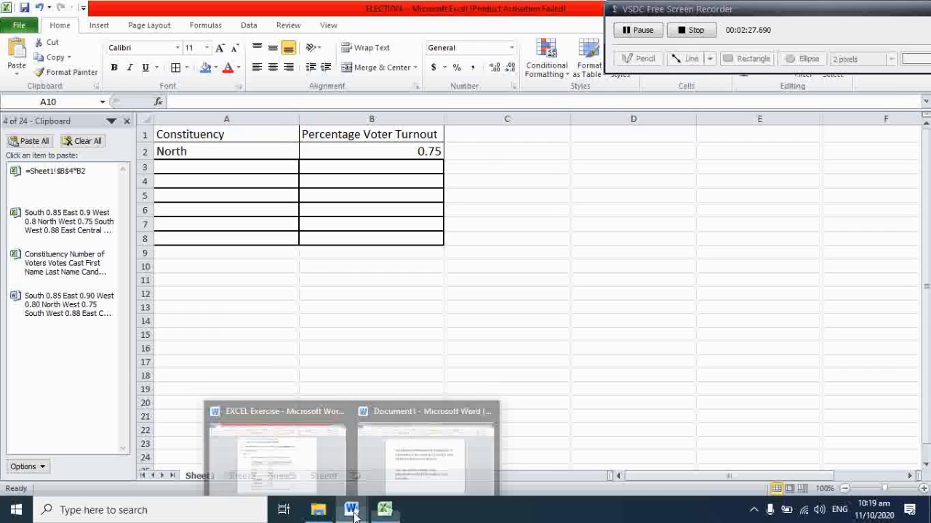
left_click(311, 480)
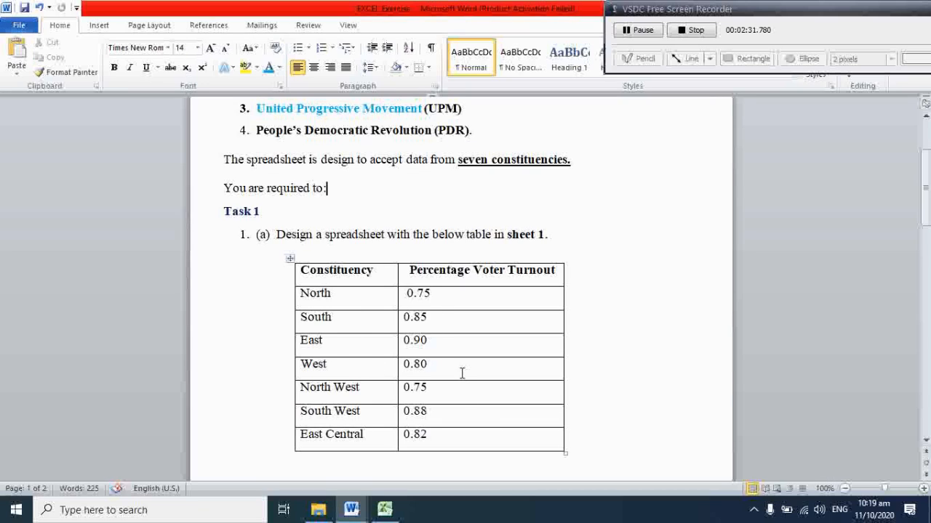
left_click(384, 509)
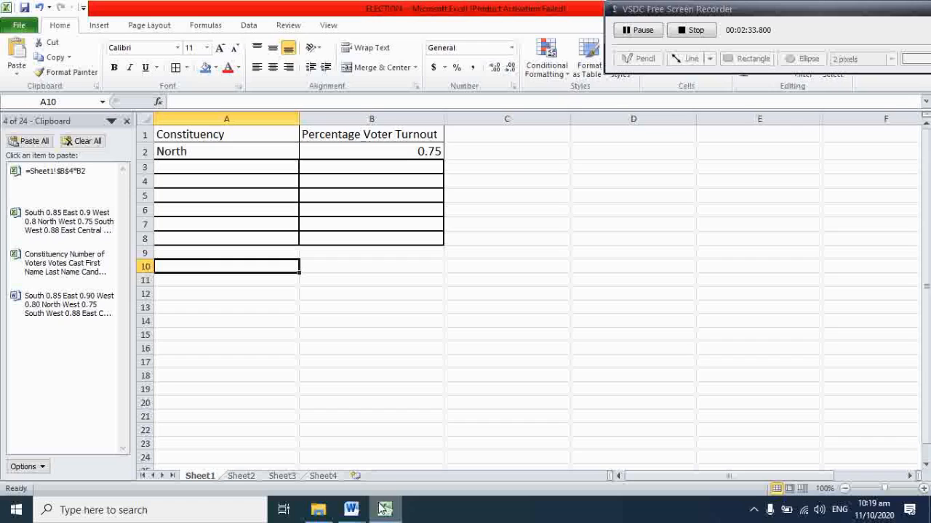
left_click(172, 169)
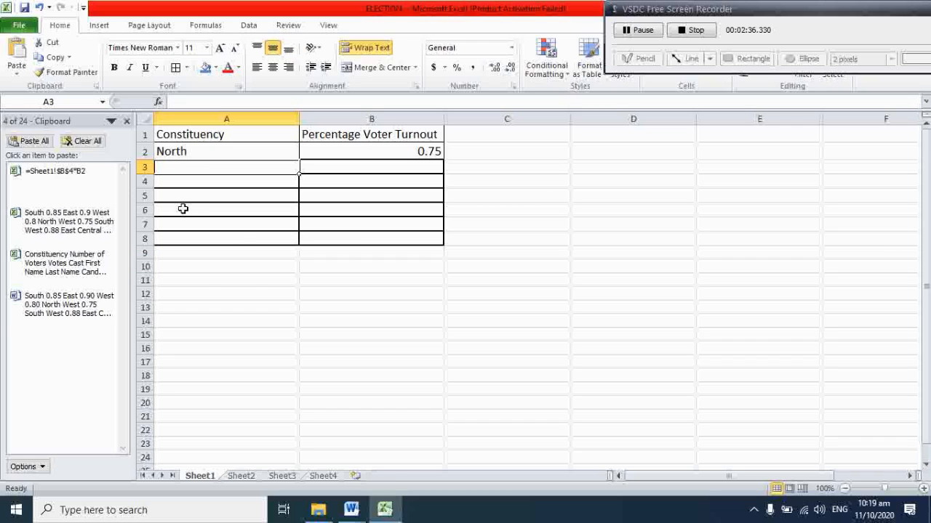
left_click(47, 239)
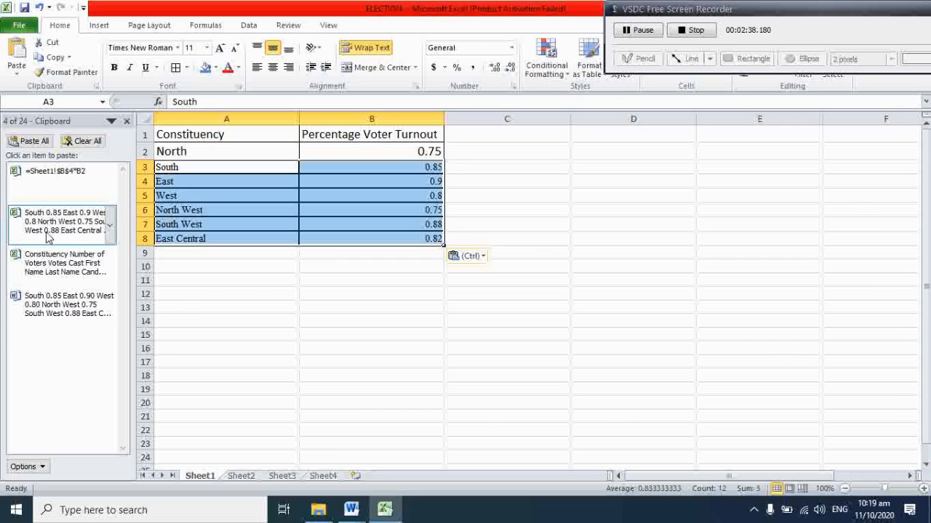
left_click(260, 257)
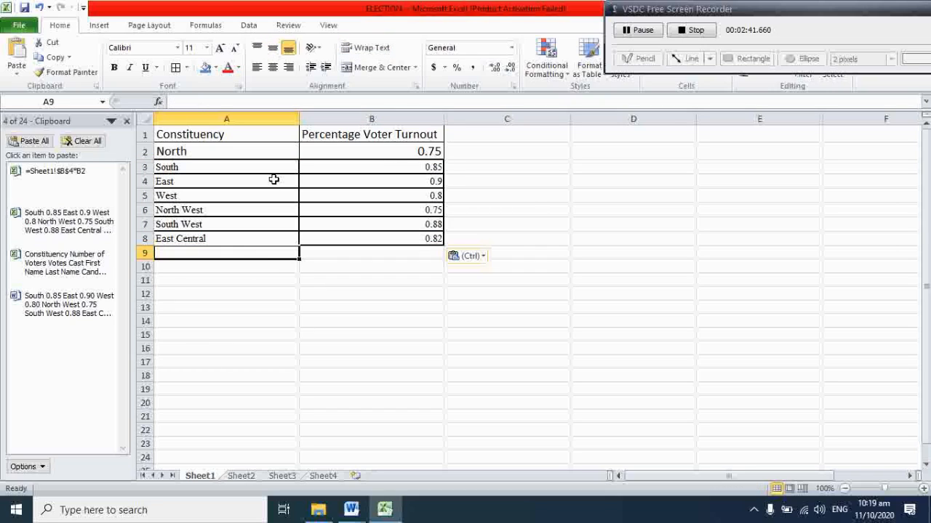
- Set the font size of the constituency turnout table in A1:B8 to 16
left_click(242, 170)
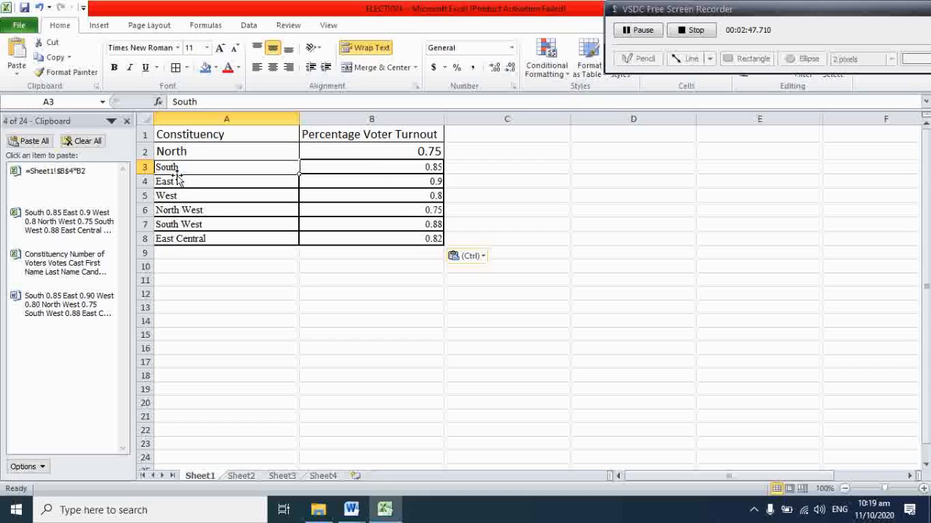
left_click(206, 135)
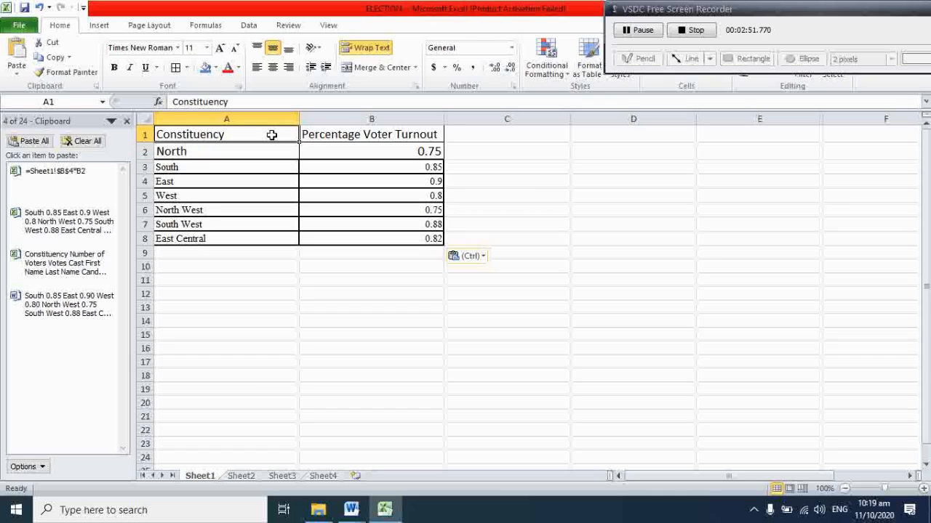
left_click_drag(270, 135, 337, 247)
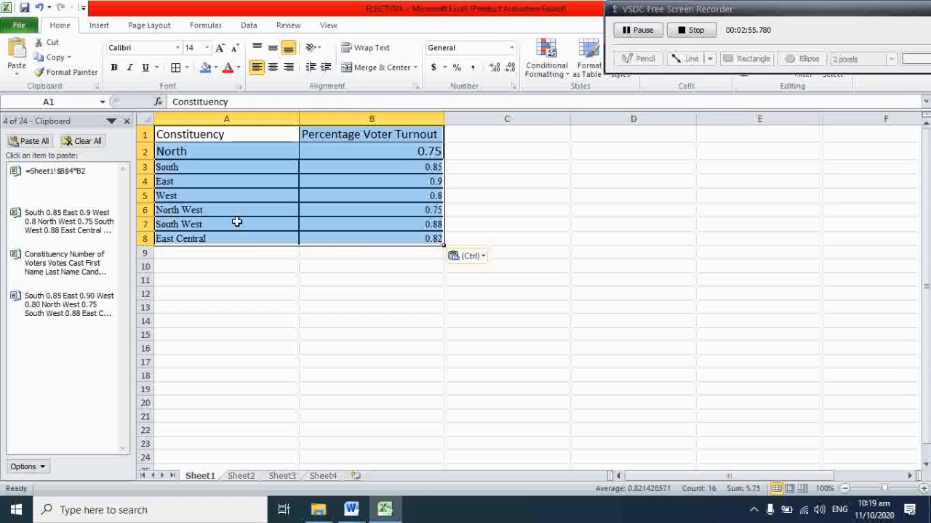
left_click(208, 48)
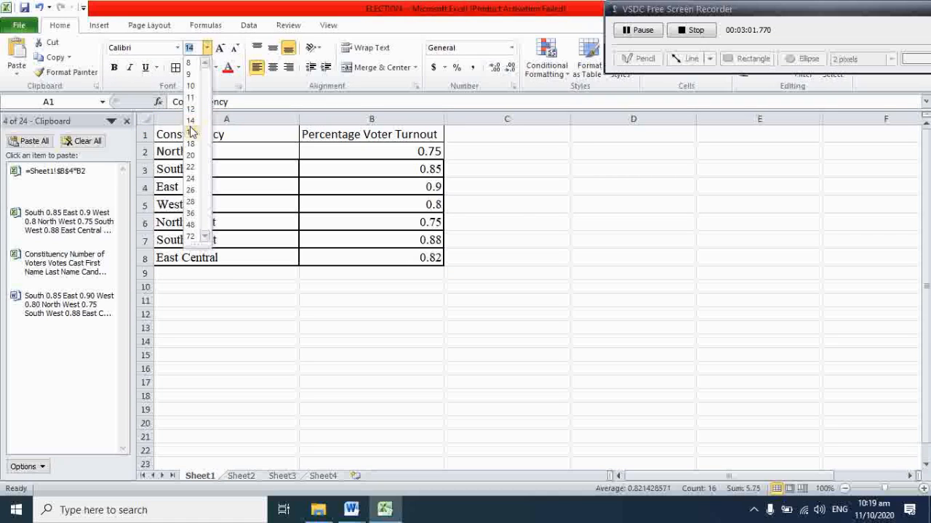
left_click(191, 132)
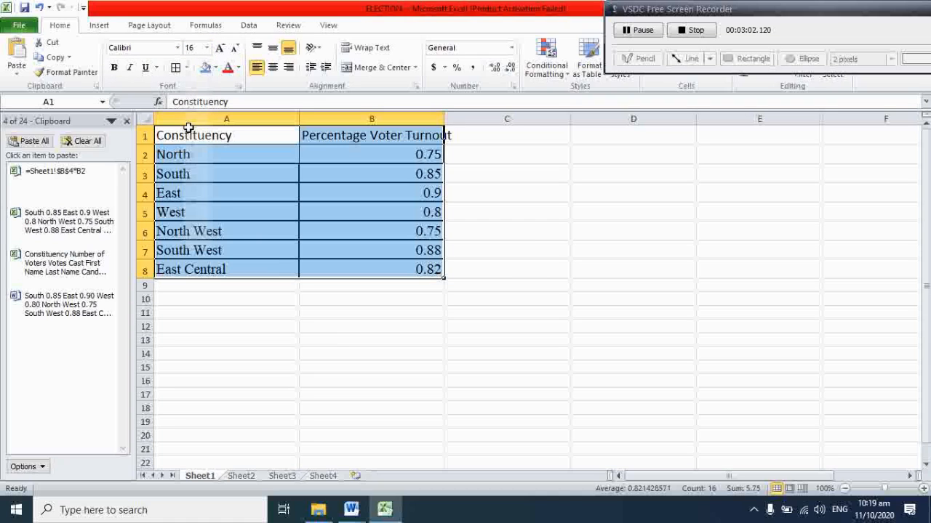
left_click(337, 301)
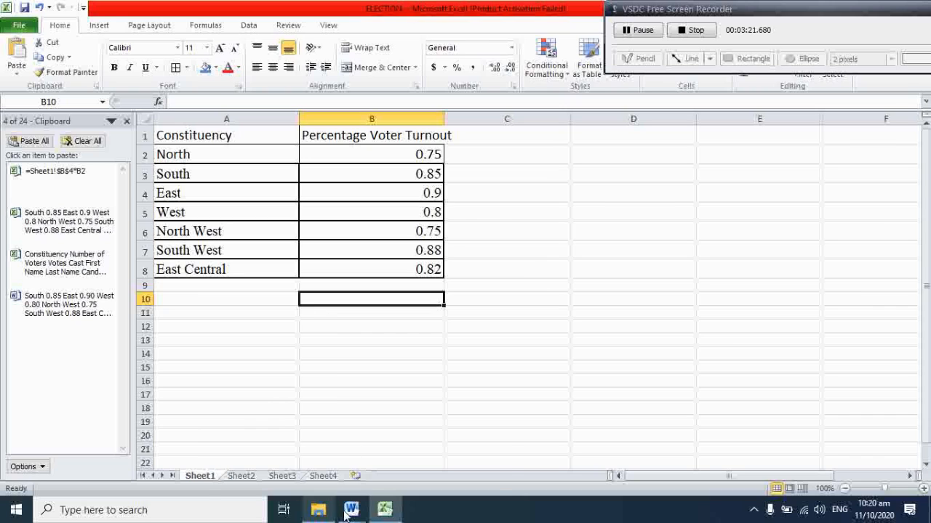
- Switch to the EXCEL Exercise document in Word and read the part (b) field requirements from Constituency to Party name
mouse_move(348, 514)
left_click(322, 480)
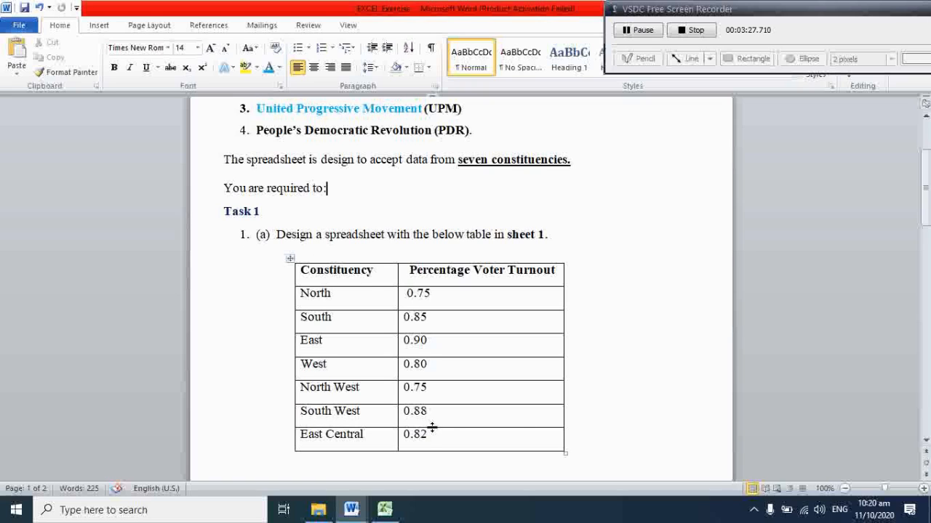
left_click_drag(925, 195, 924, 288)
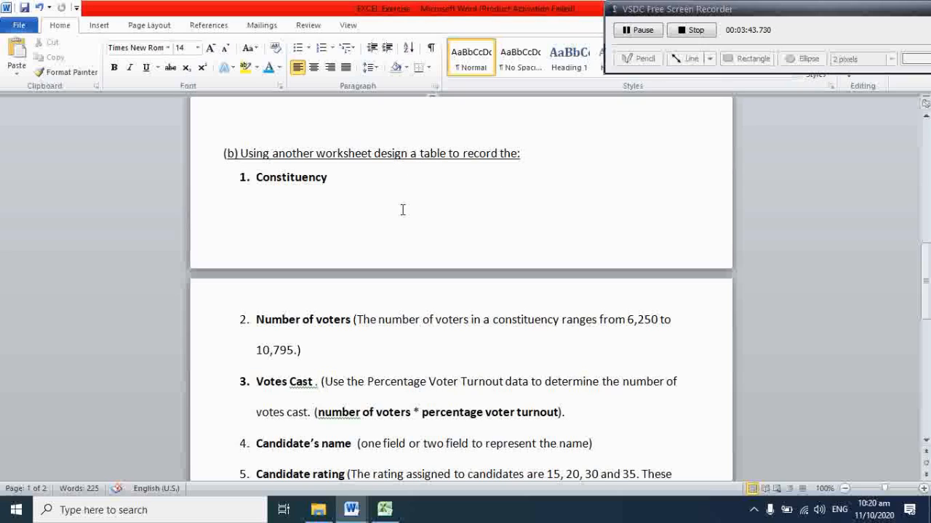
scroll(378, 216, "down", 1)
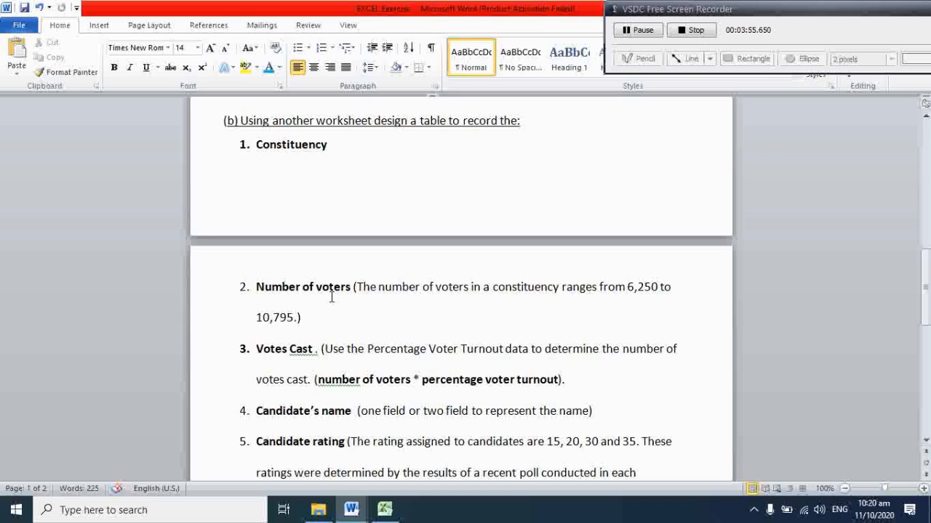
scroll(327, 290, "down", 2)
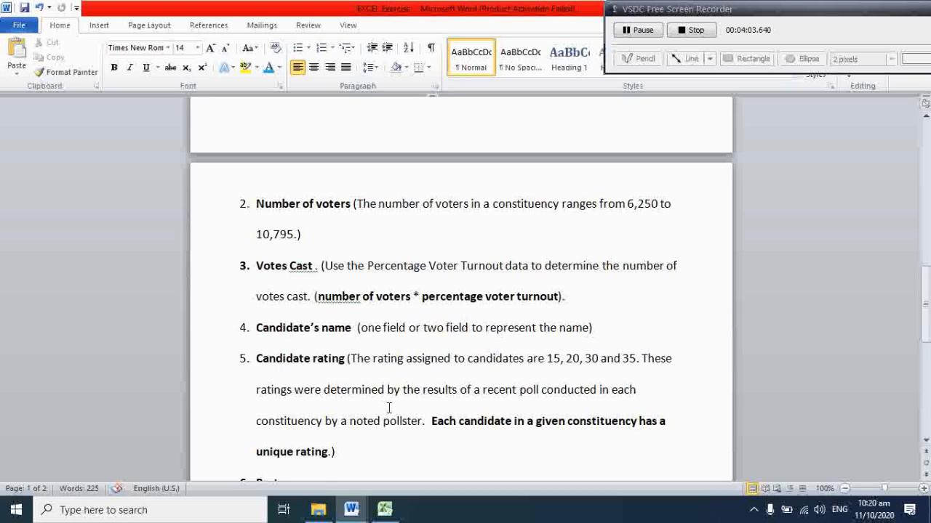
scroll(389, 408, "down", 1)
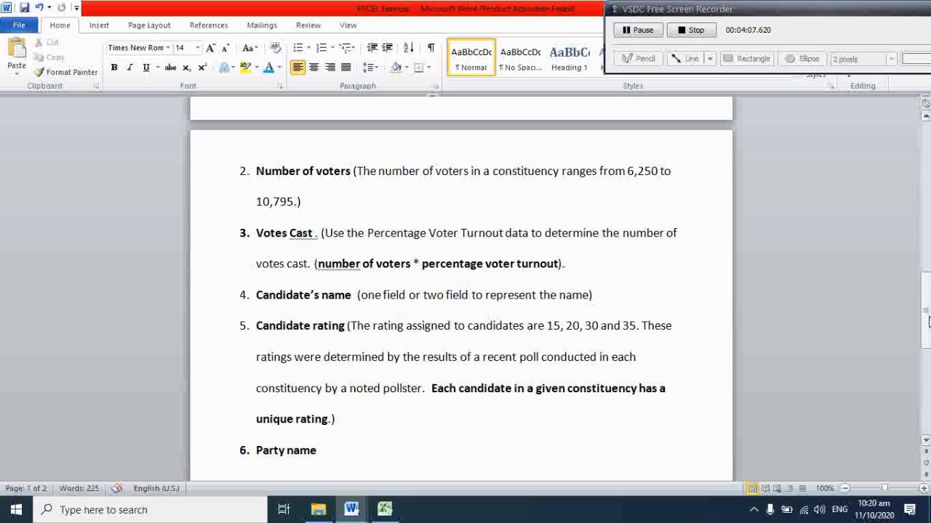
- Switch to Excel and compare Sheet2's separate first and last name fields with the single Candidate Name field in Sheet4
left_click(386, 511)
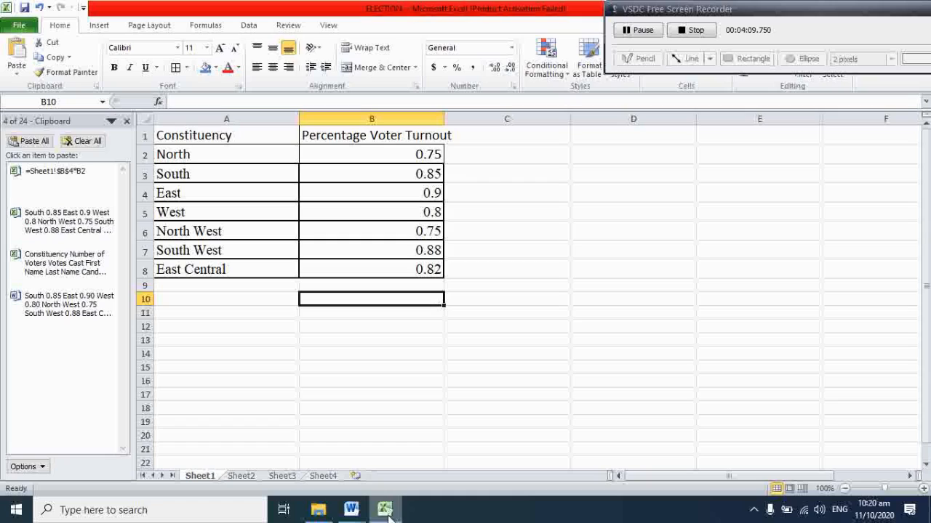
left_click(243, 477)
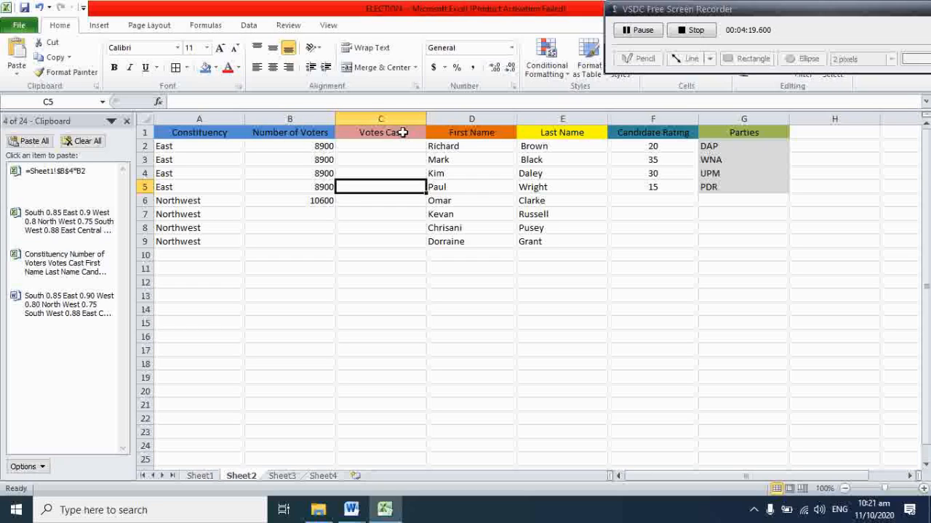
left_click(404, 132)
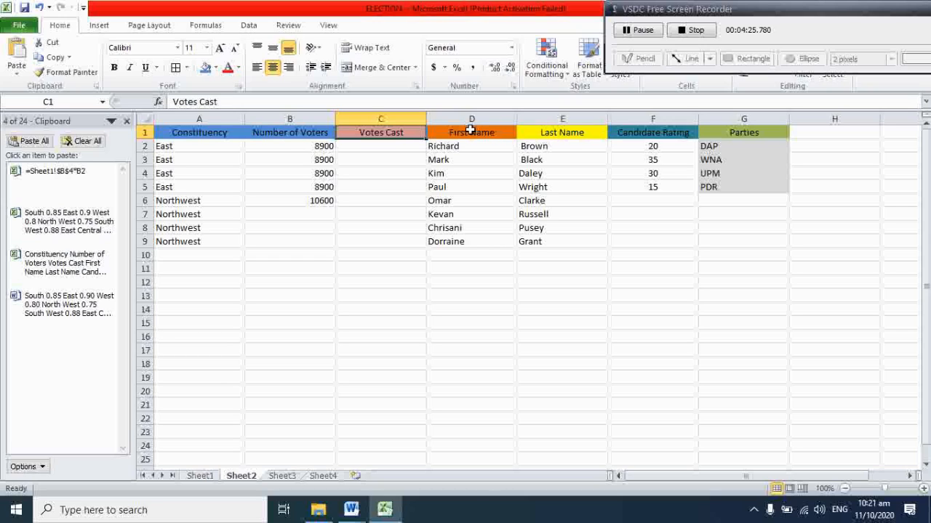
left_click(325, 477)
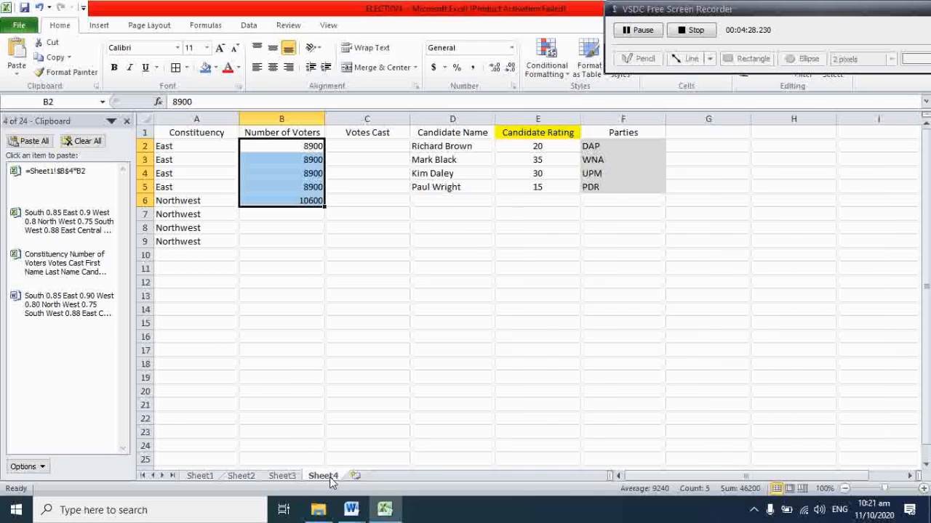
left_click(449, 134)
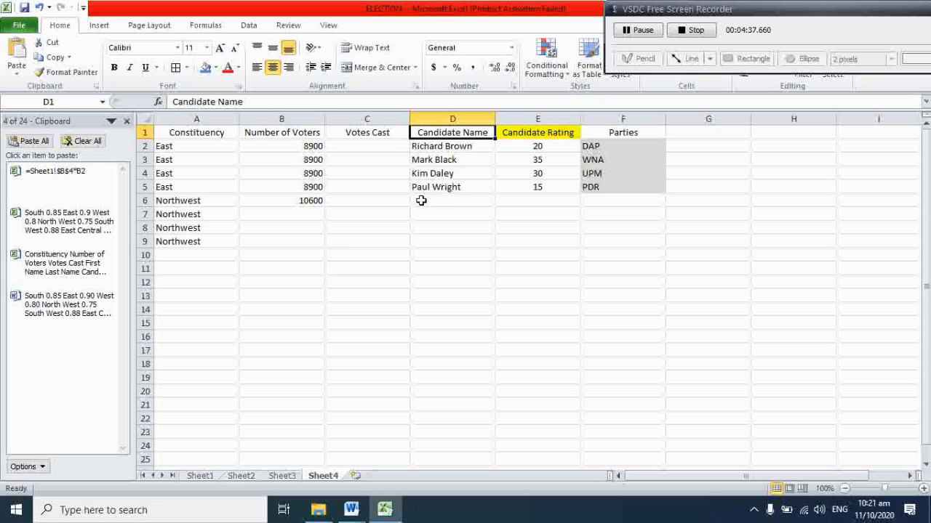
left_click(241, 477)
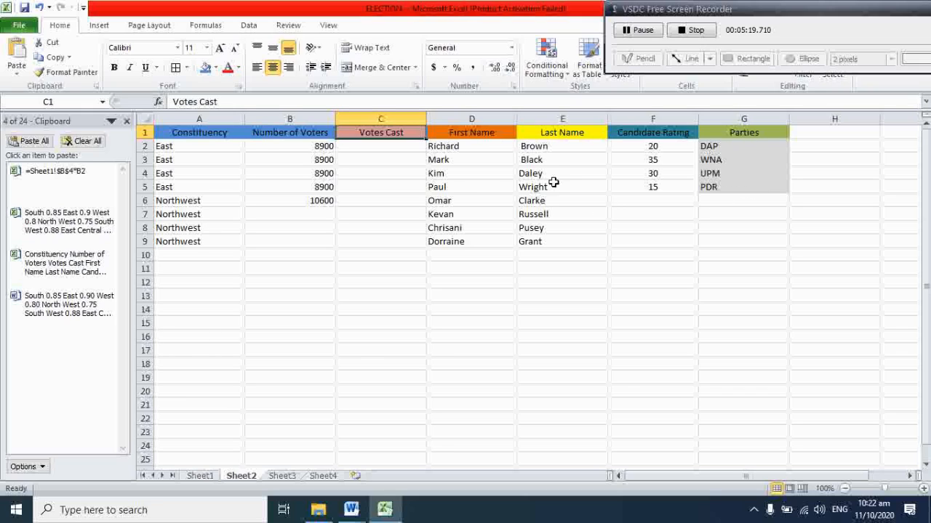
- Examine the East constituency records in rows 2 to 5 of Sheet2 together with their four parties
left_click(451, 147)
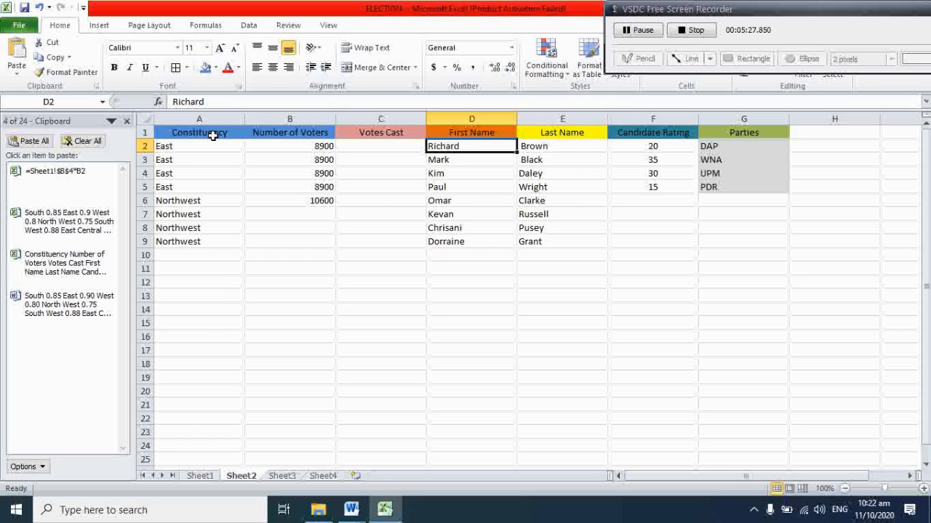
left_click(167, 147)
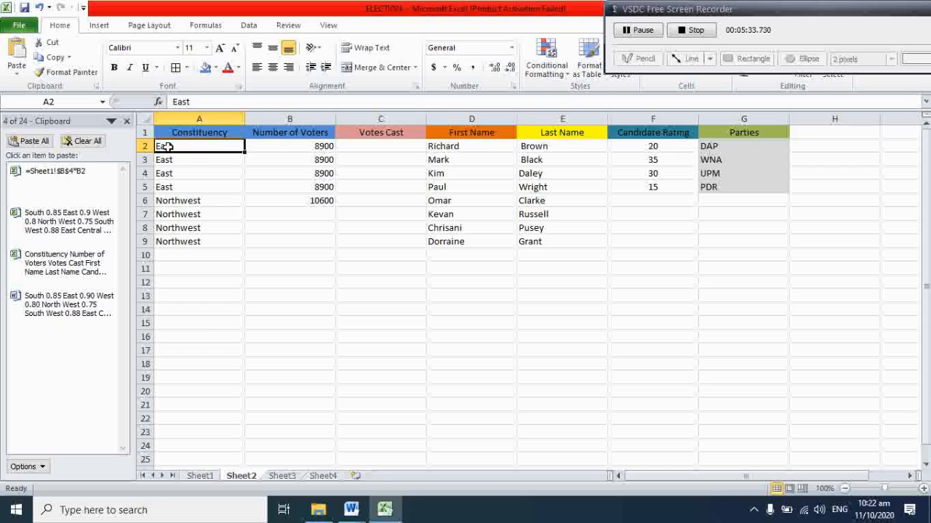
left_click_drag(192, 145, 188, 186)
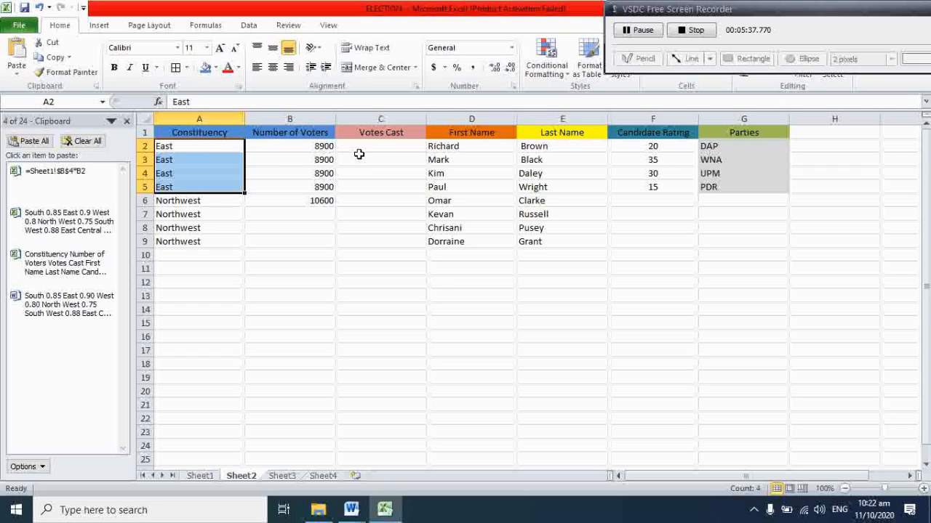
left_click_drag(734, 146, 727, 188)
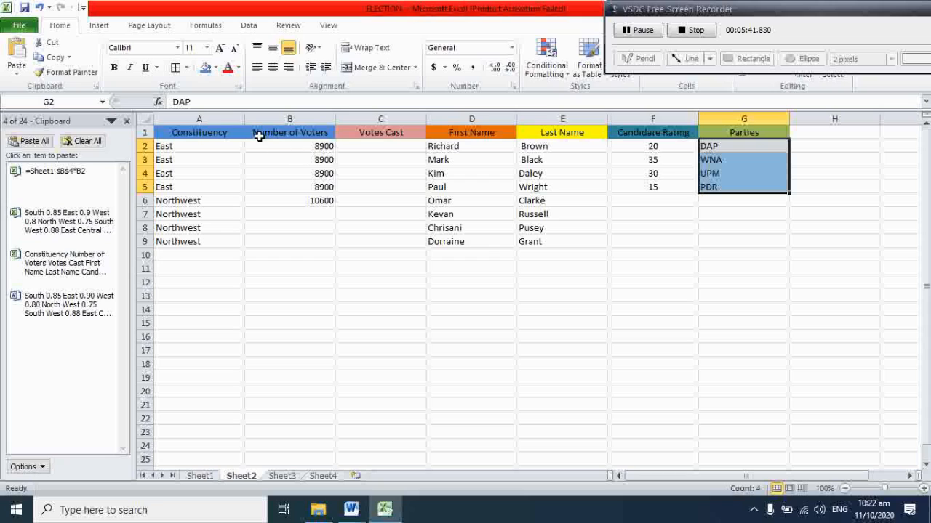
left_click_drag(224, 145, 218, 187)
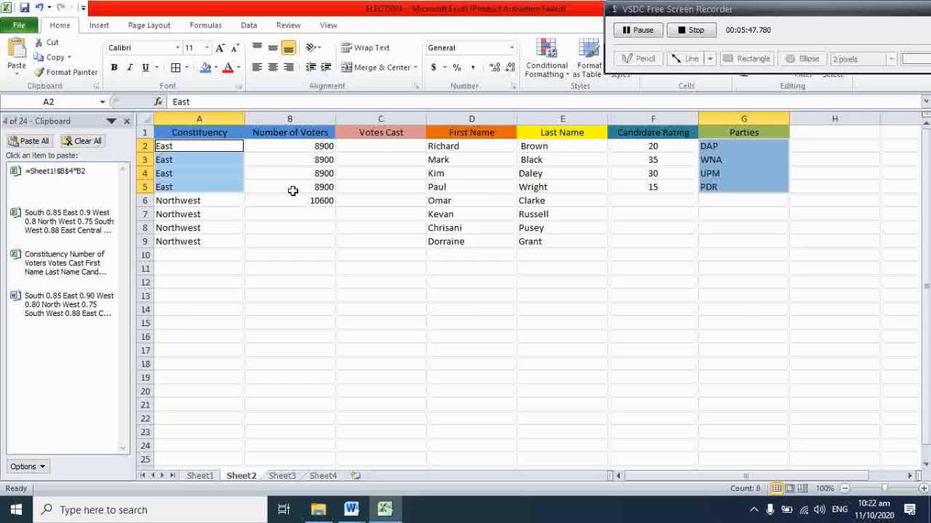
left_click_drag(143, 147, 143, 187)
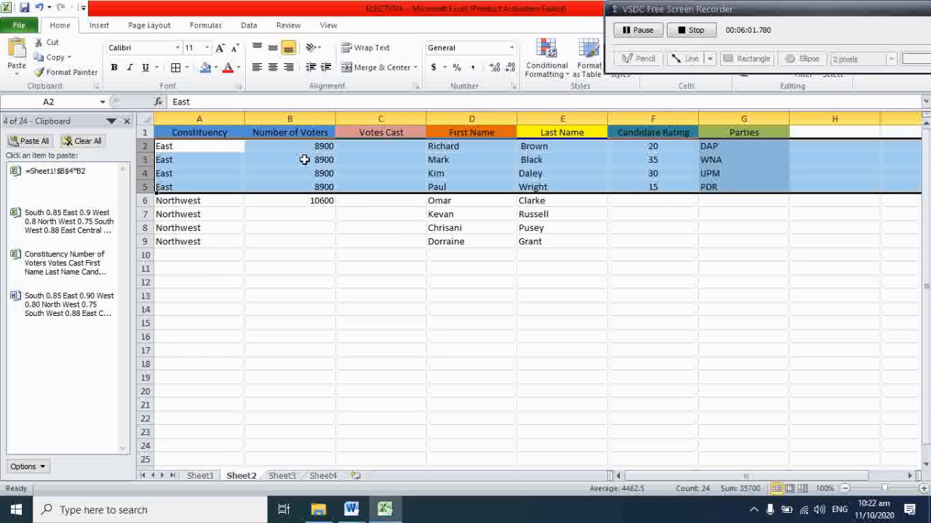
- Review the Number of Voters column in Sheet2 against the voter and votes cast requirements in the EXCEL Exercise Word document
left_click(289, 133)
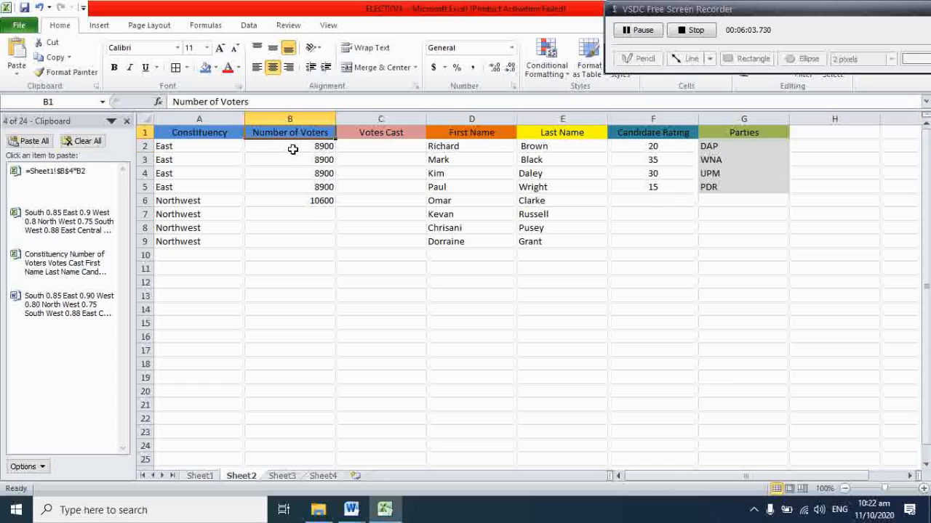
left_click(292, 149)
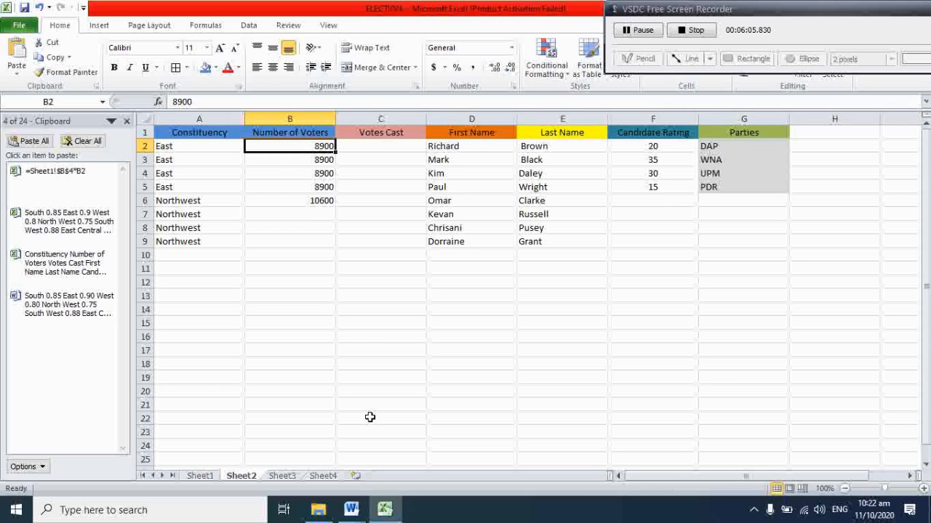
left_click(355, 512)
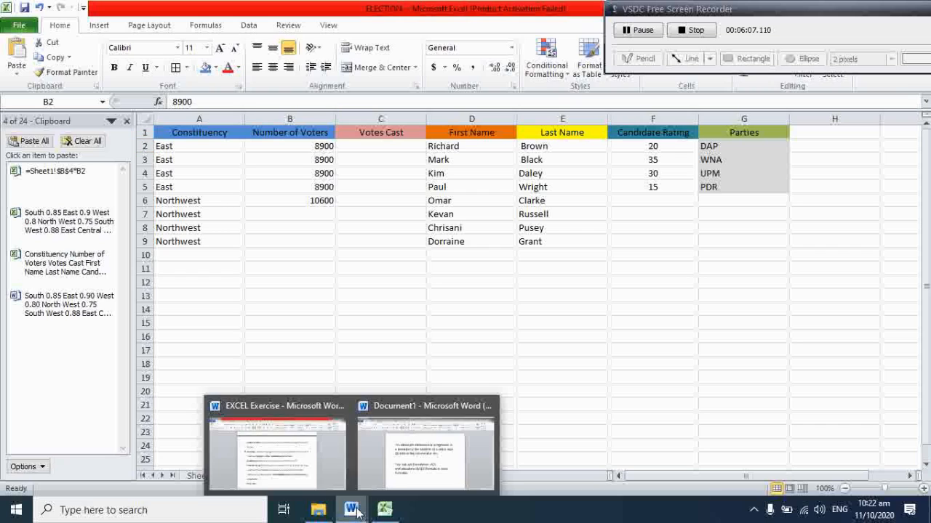
left_click(304, 475)
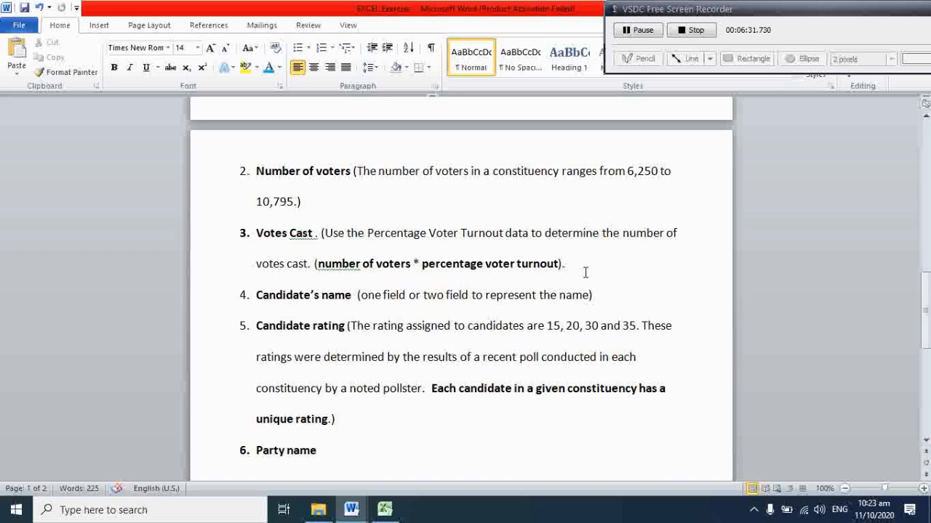
- Switch to Excel, clear B3:B5 in Sheet2's Number of Voters column and refill them with 8900 from B2
left_click(385, 509)
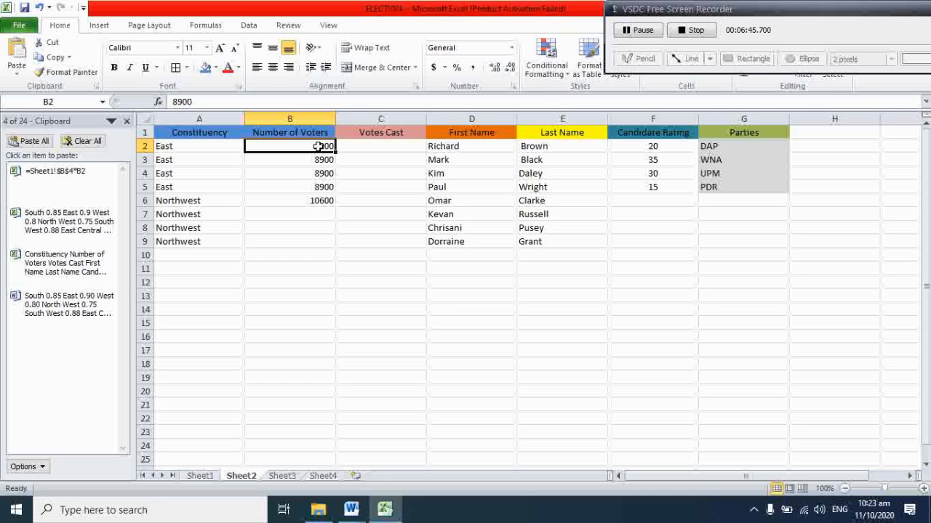
left_click_drag(313, 161, 312, 187)
key("Delete")
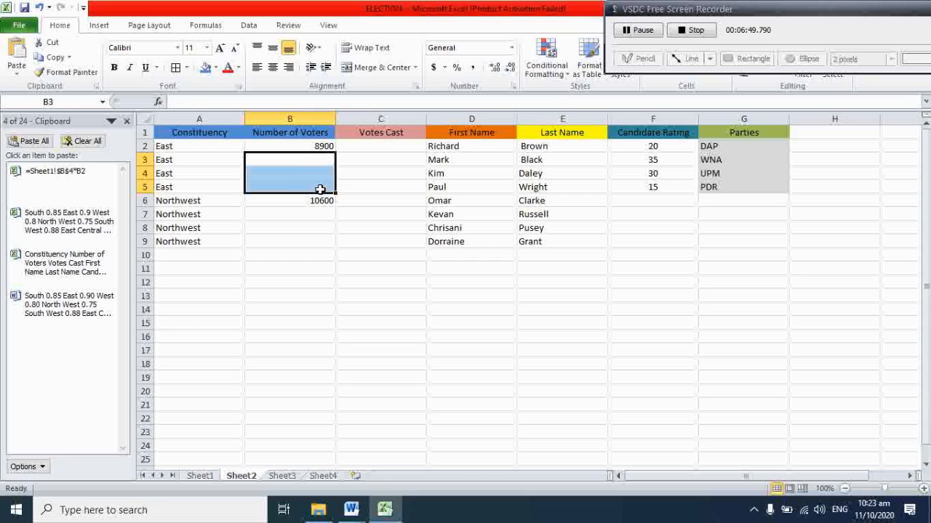
left_click(313, 148)
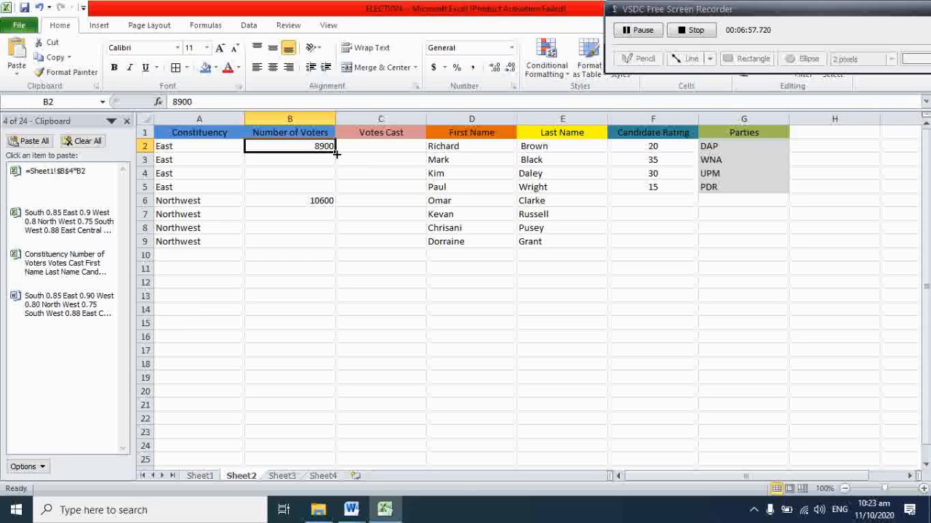
left_click_drag(336, 154, 329, 188)
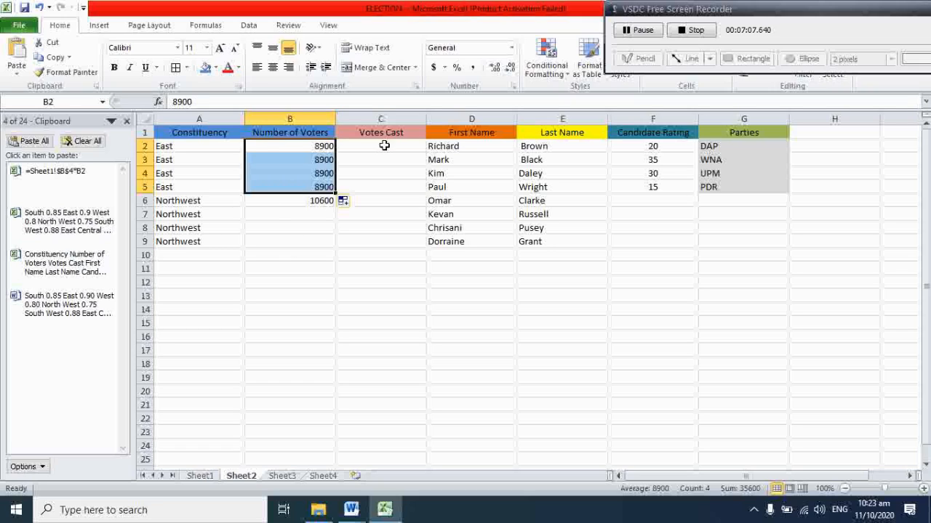
- Read the Candidate rating requirement in the EXCEL Exercise Word document and compare it with the East ratings in F2:F5 of Excel's Sheet2
left_click(650, 131)
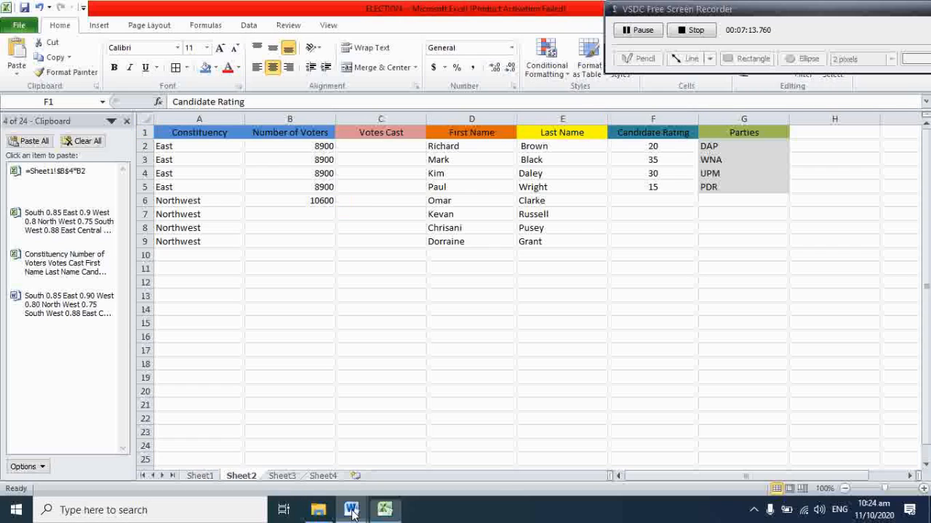
mouse_move(351, 515)
left_click(307, 461)
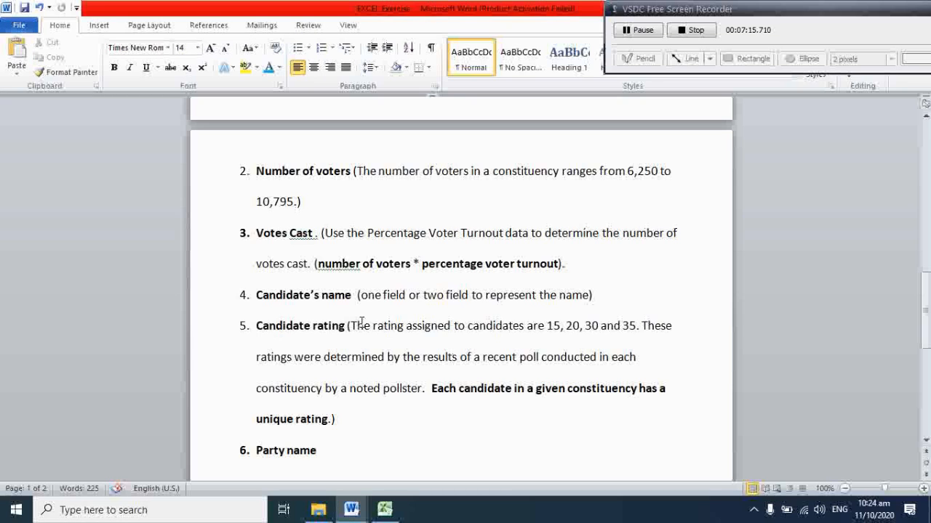
left_click_drag(306, 330, 310, 333)
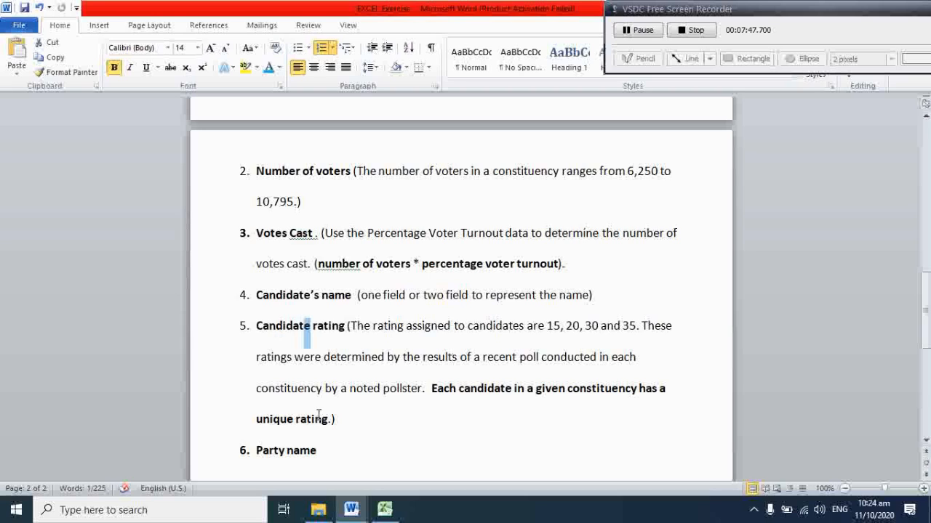
left_click(385, 510)
left_click(637, 149)
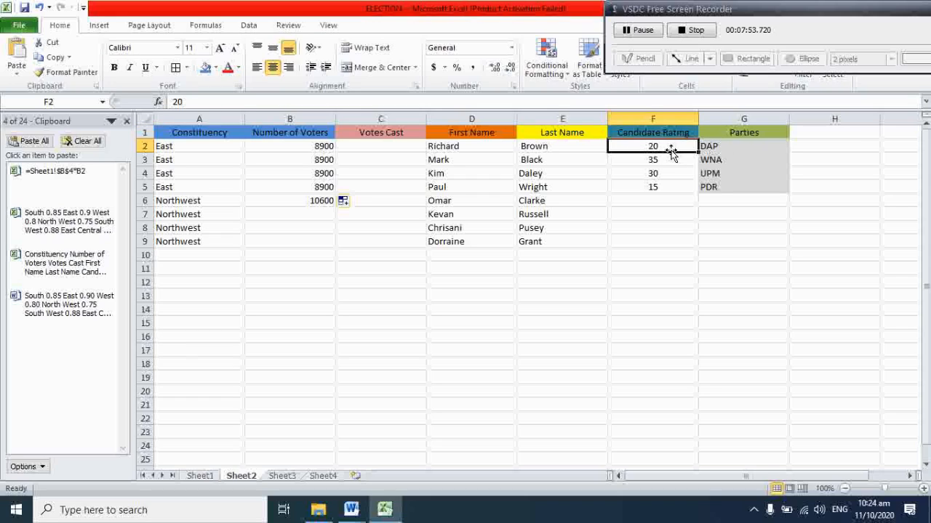
left_click(658, 161)
left_click(649, 173)
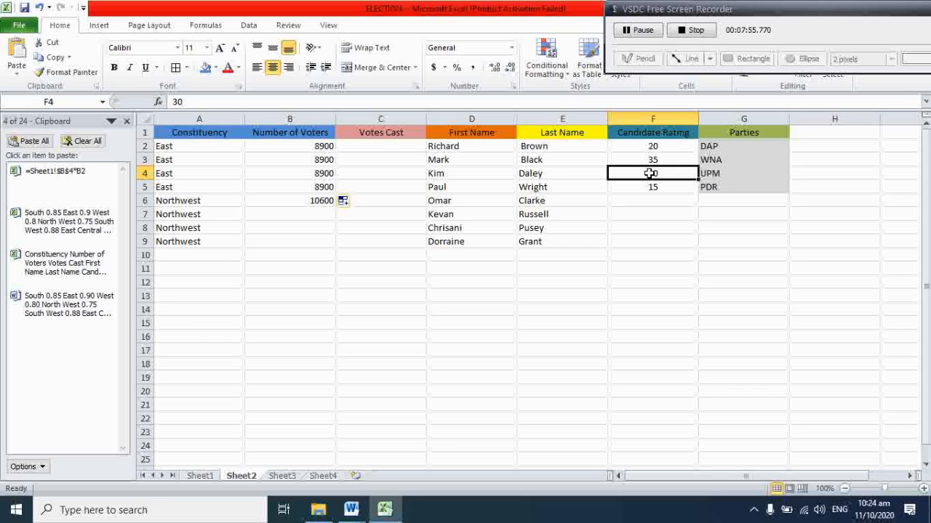
left_click(642, 187)
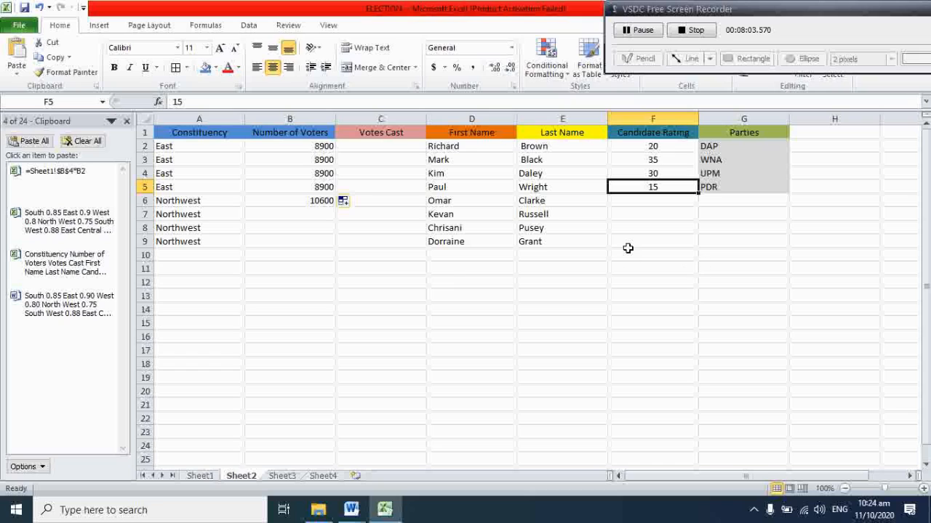
- Review Sheet2's column headings against the East records, from Constituency through Candidate Rating, and return to Votes Cast
left_click(183, 146)
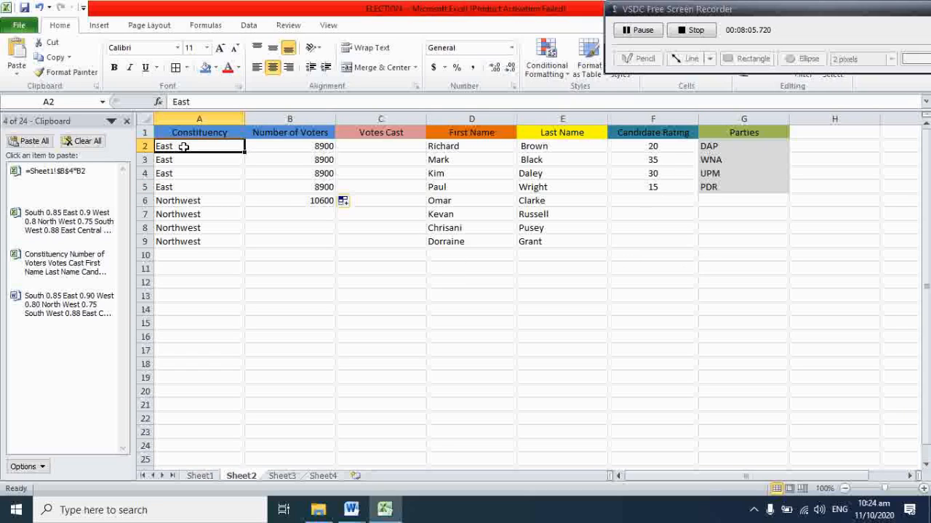
left_click(238, 132)
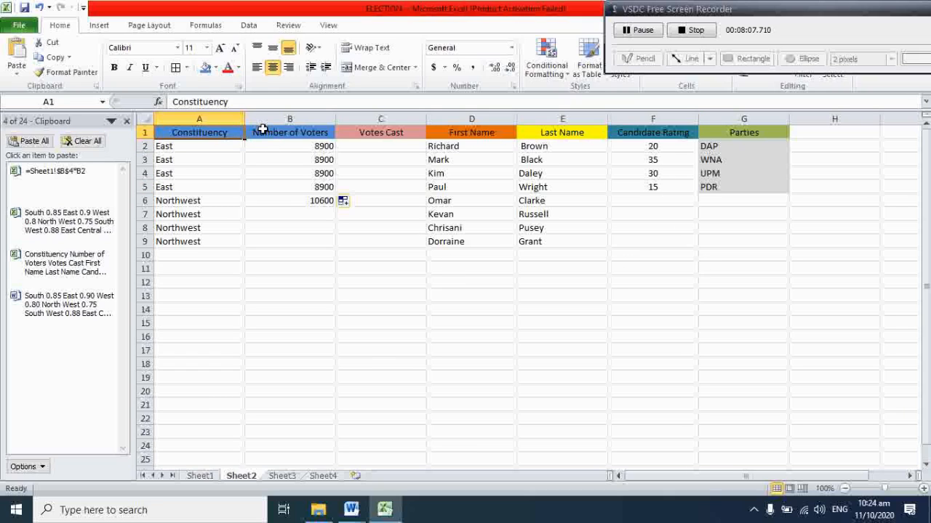
left_click(262, 129)
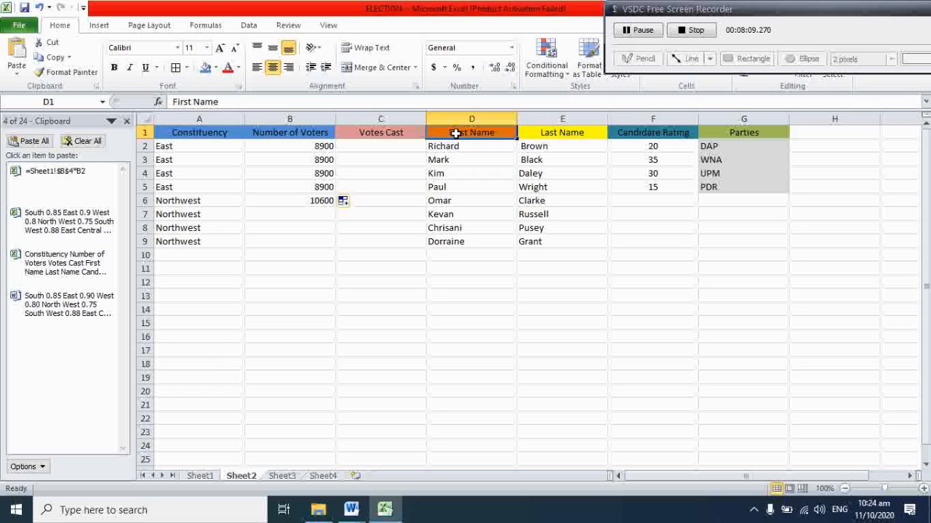
left_click(546, 132)
left_click(665, 131)
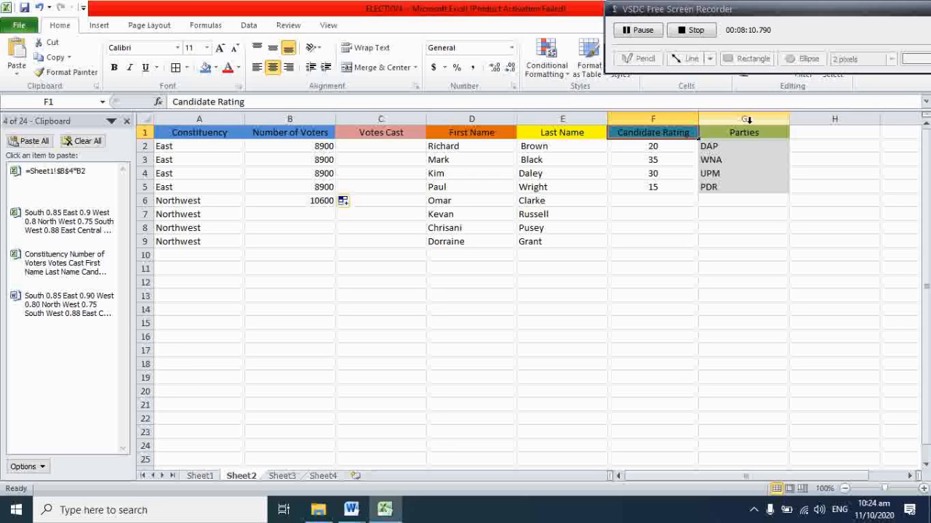
left_click(377, 135)
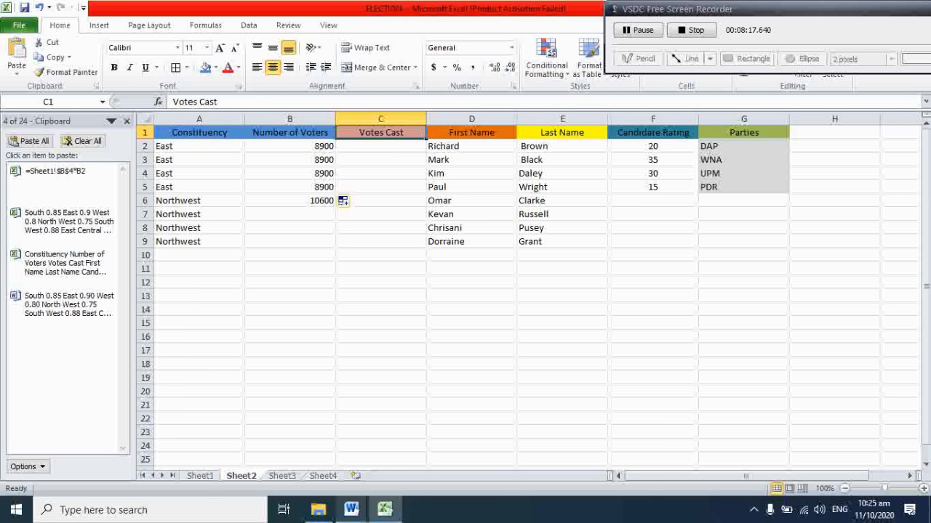
- Switch to the EXCEL Exercise document in Word and highlight the whole Votes Cast requirement, item 3, in yellow
mouse_move(363, 517)
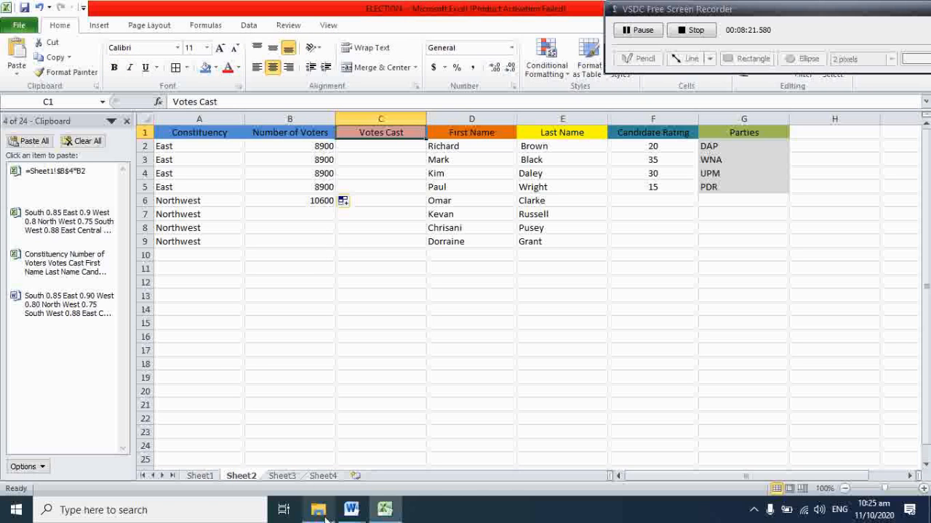
left_click(331, 468)
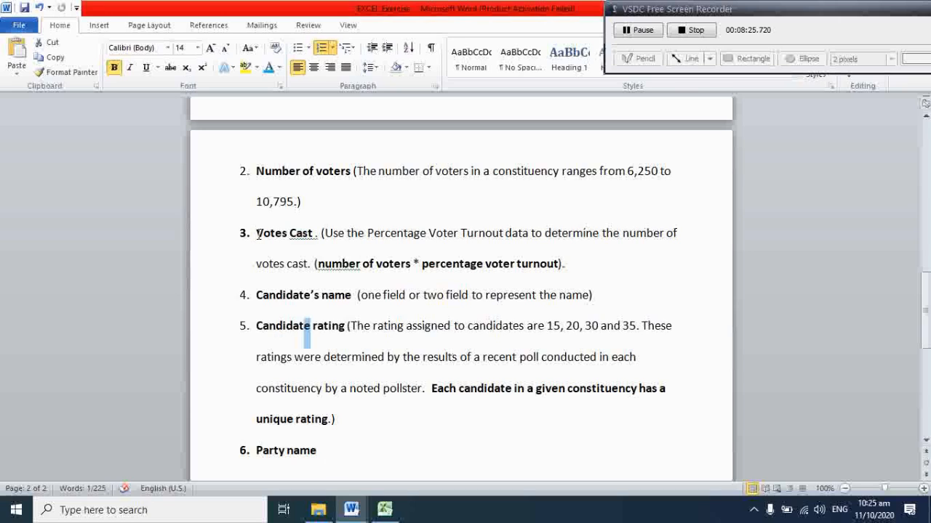
left_click_drag(258, 232, 602, 259)
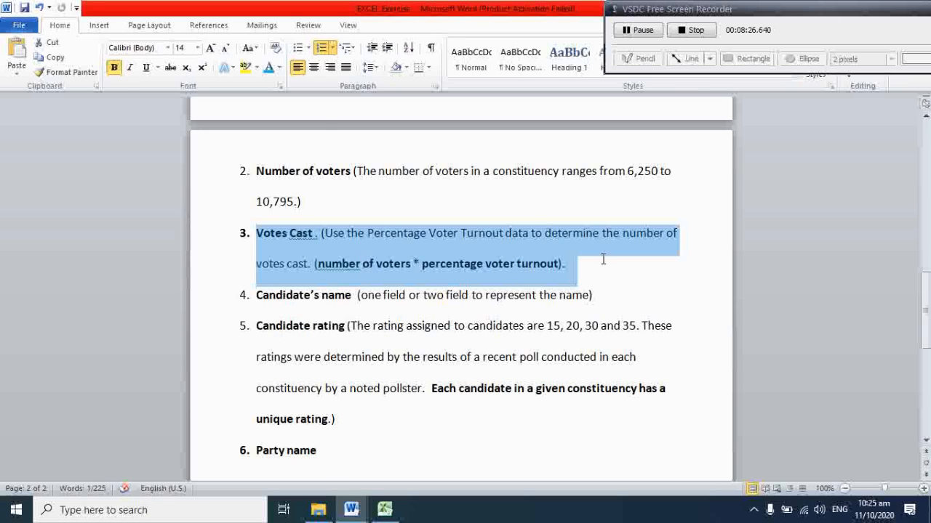
left_click(247, 68)
left_click(273, 244)
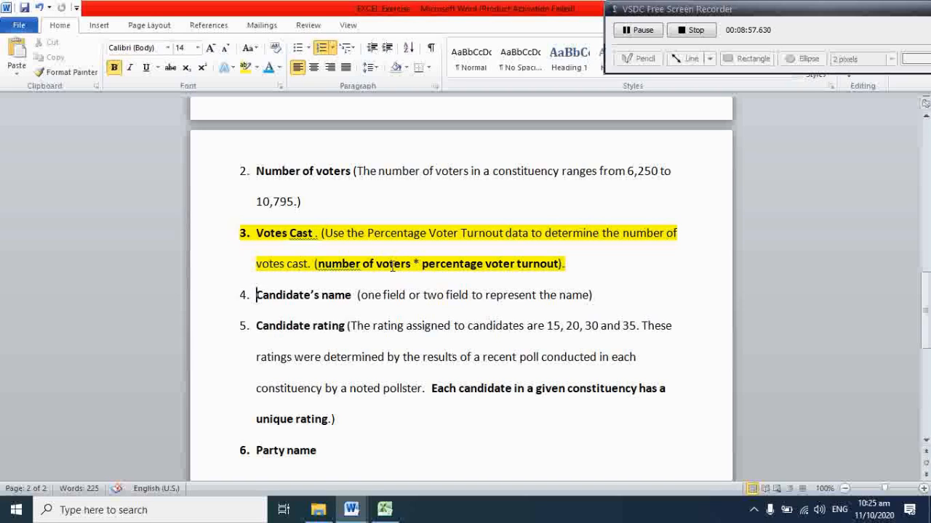
- Switch to Excel and compare the Percentage Voter Turnout table in Sheet1 with the Number of Voters and Votes Cast columns in Sheet2
left_click(385, 511)
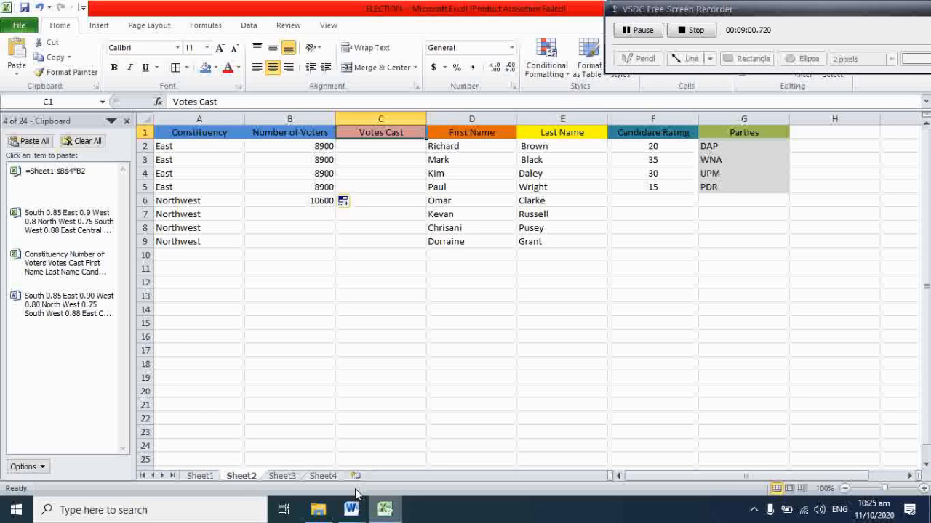
left_click(202, 476)
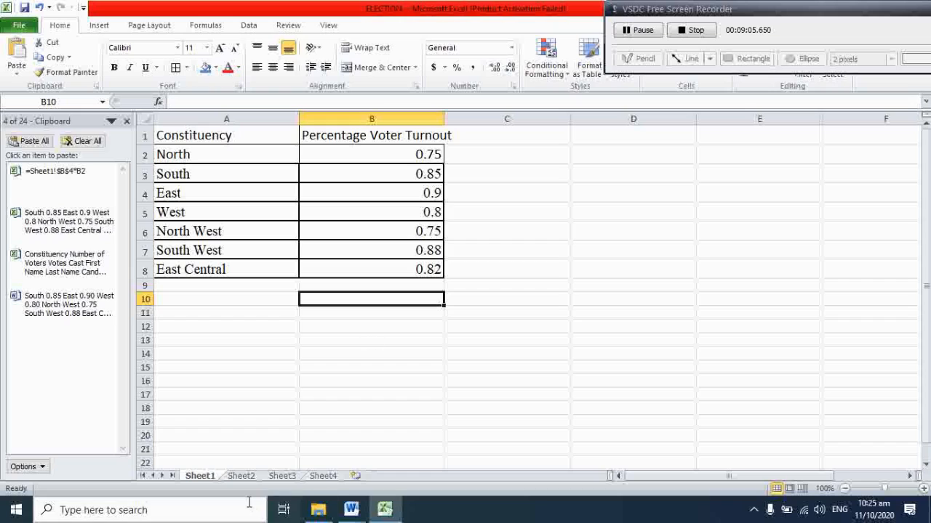
left_click(251, 477)
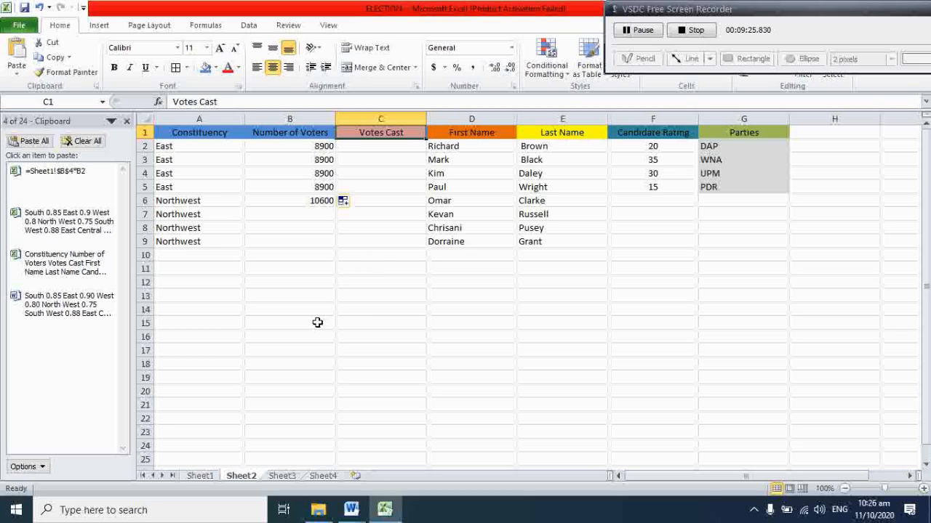
left_click(208, 482)
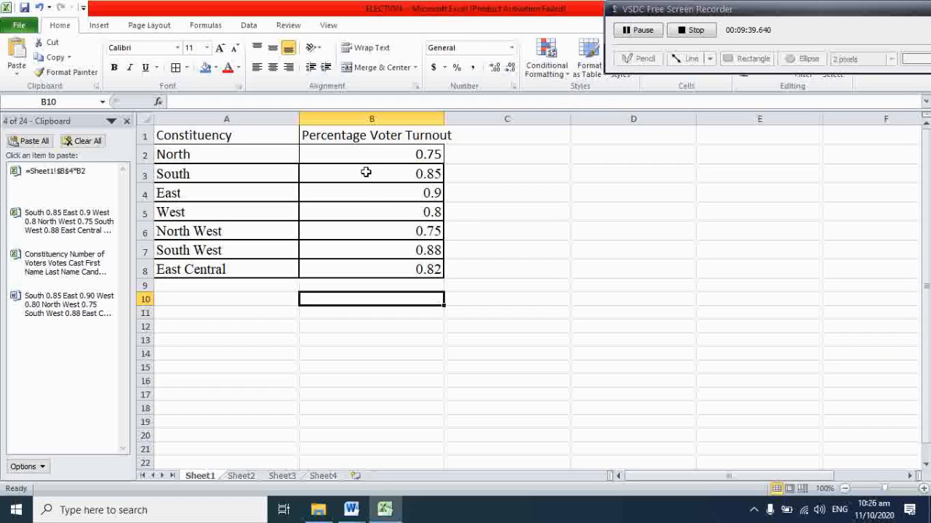
- Switch to Document1 in Word and read the explanation of the absolute ($A$2) and relative (A2) reference formats
mouse_move(352, 510)
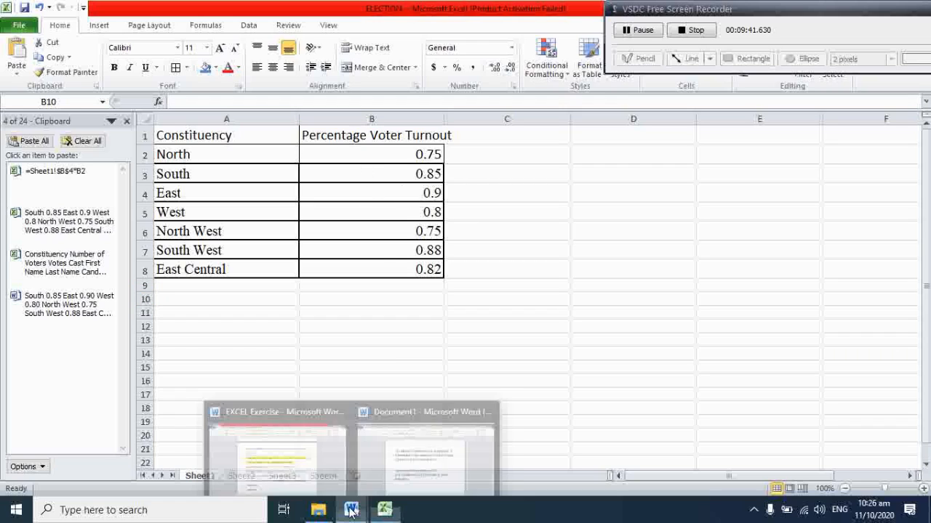
left_click(413, 471)
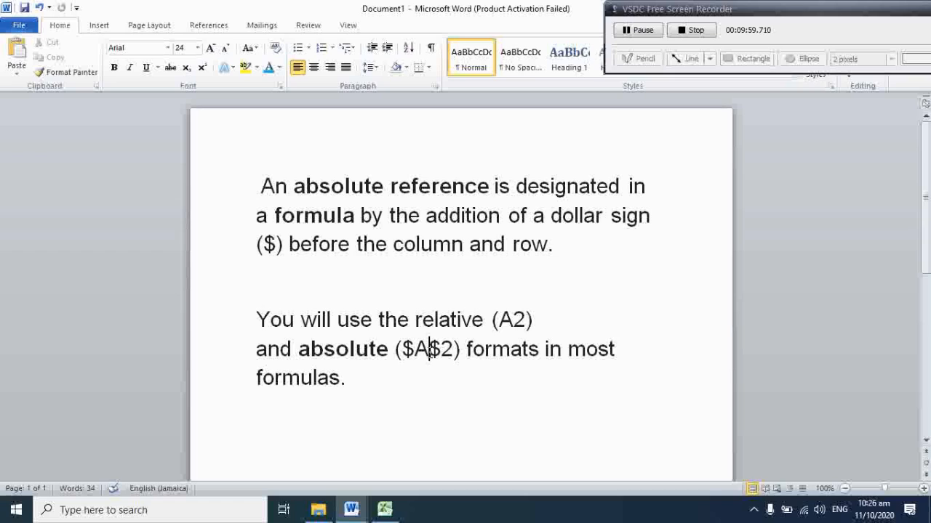
mouse_move(430, 349)
left_mouse_down()
mouse_move(416, 356)
mouse_move(445, 358)
left_mouse_up()
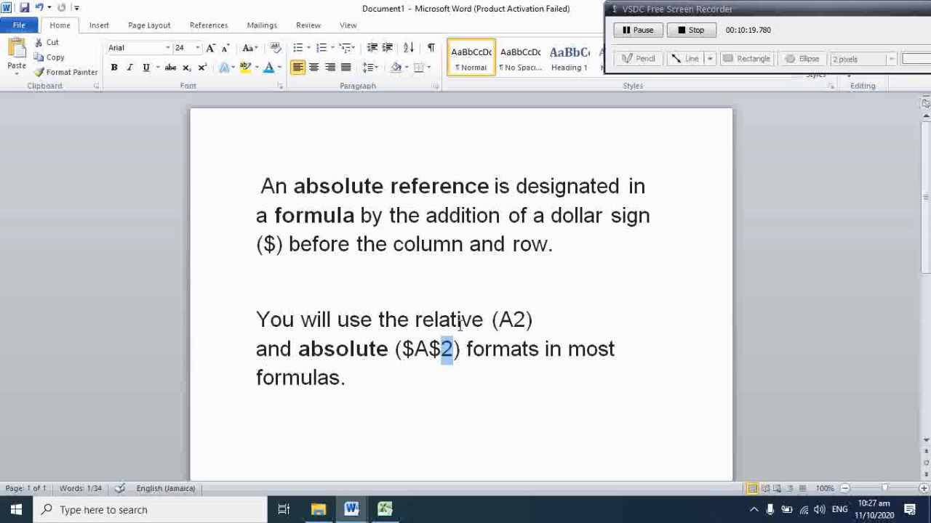
left_click_drag(538, 320, 493, 318)
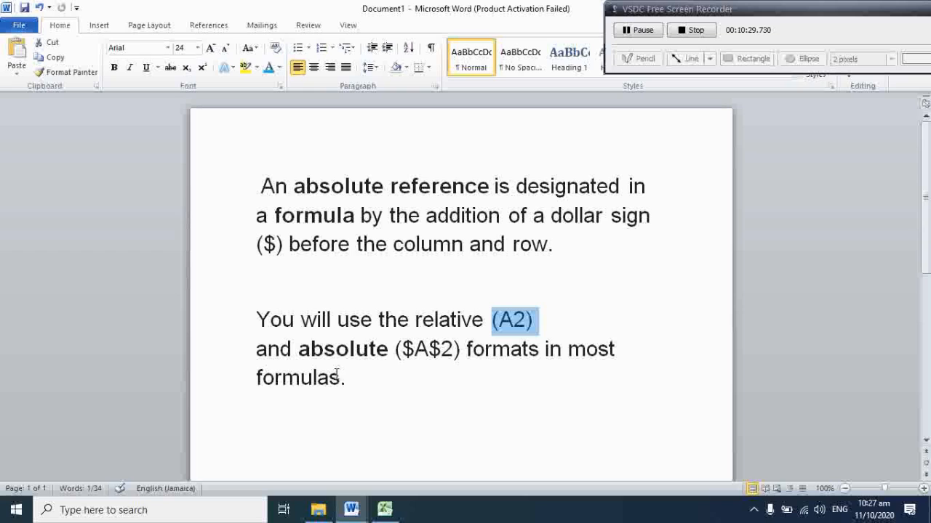
- Switch to Excel, set all cells of Sheet2 to font size 16 and widen all columns equally to fit the headings
left_click(385, 510)
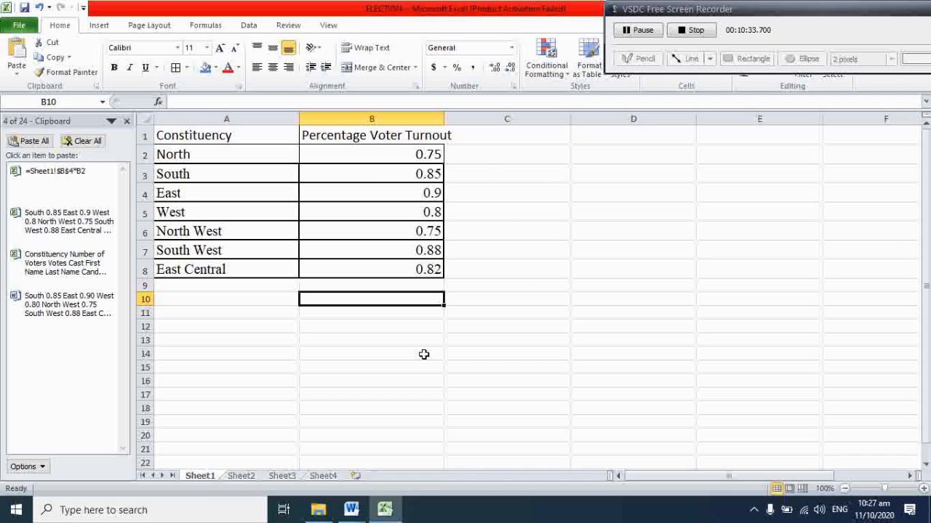
left_click(242, 477)
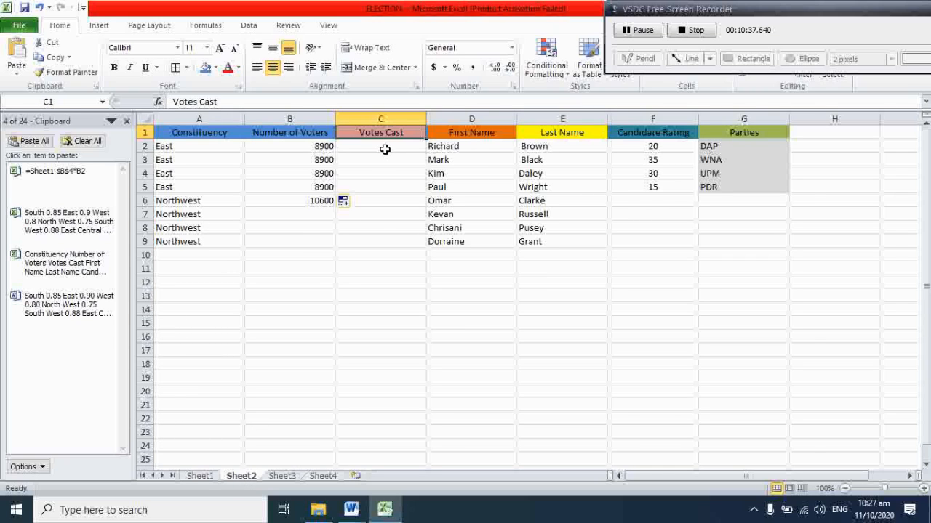
left_click(146, 119)
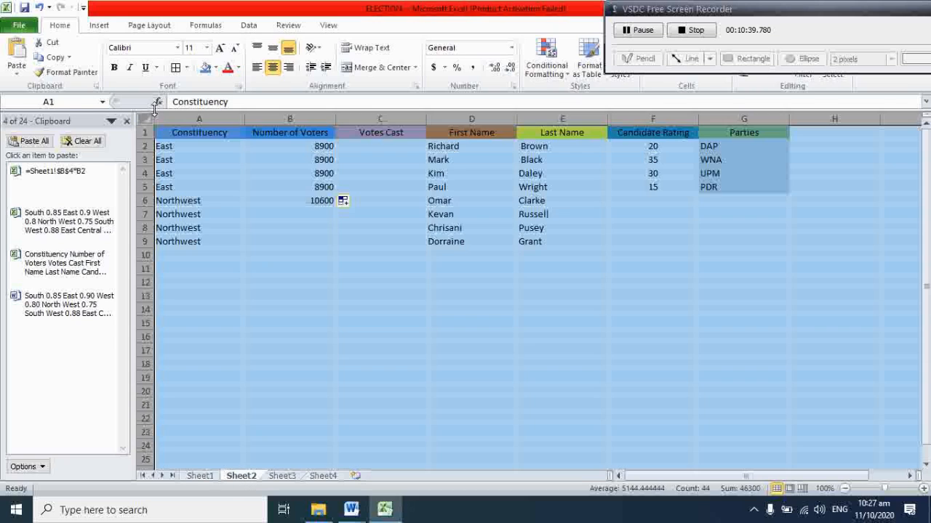
left_click(207, 48)
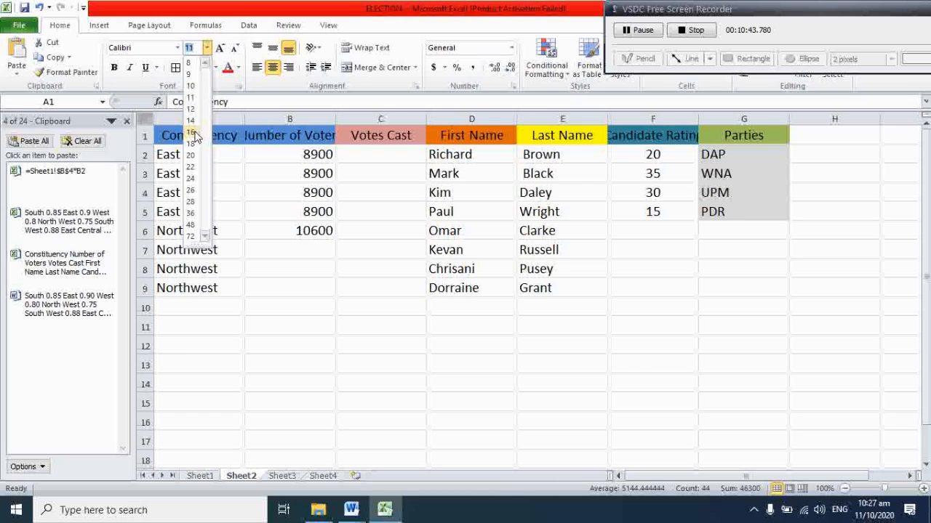
left_click(195, 133)
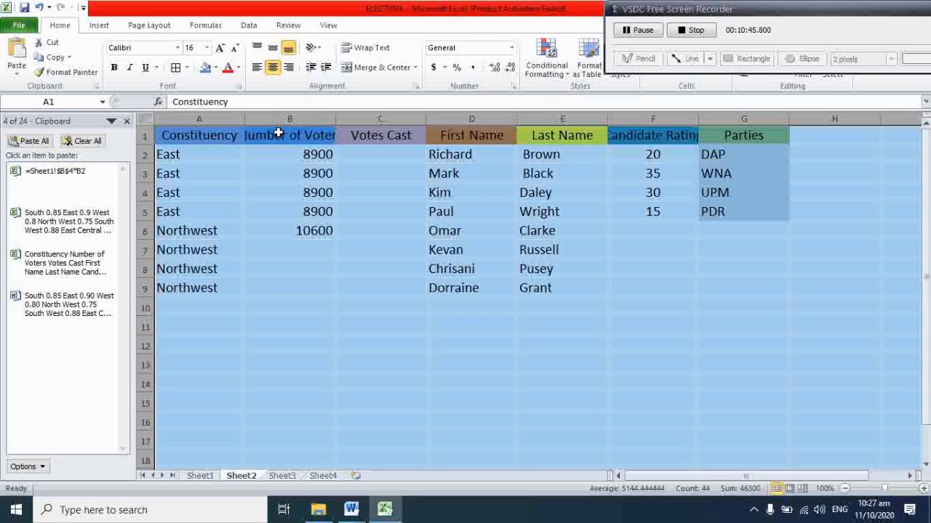
left_click_drag(244, 124, 265, 124)
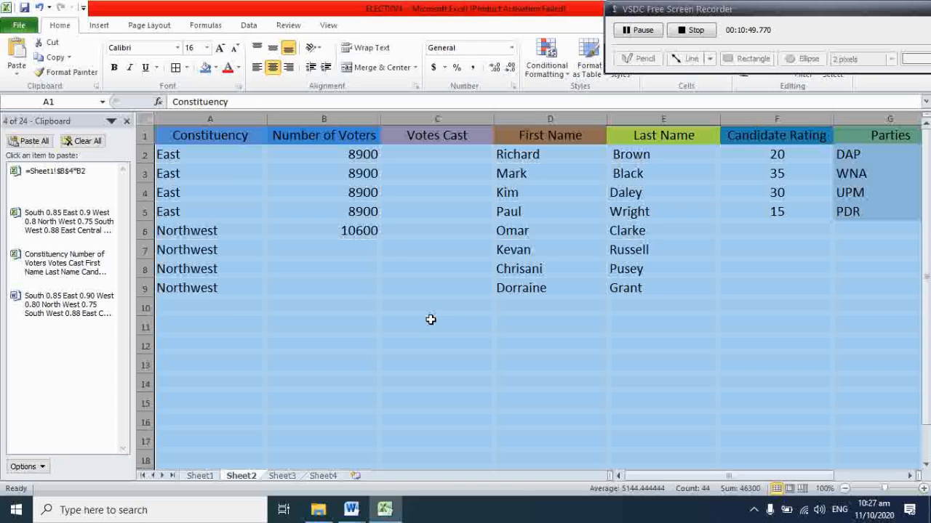
left_click(452, 341)
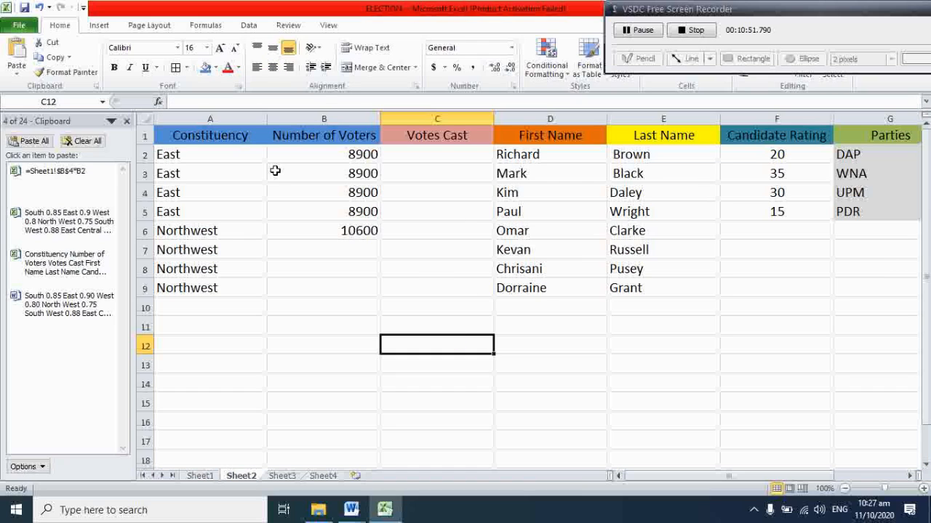
- Fill the four East rows, A2 to F5, with a light tan background colour
left_click(446, 156)
left_click(196, 153)
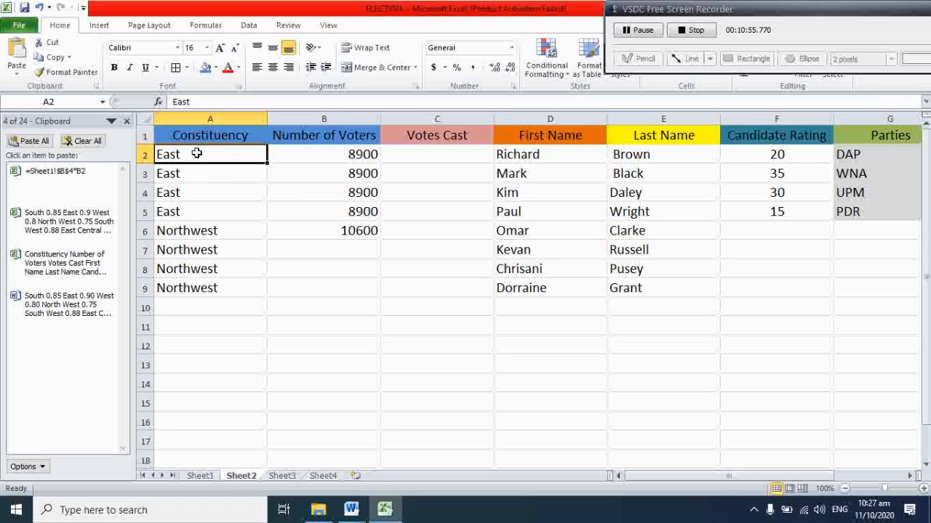
left_click_drag(197, 153, 799, 211)
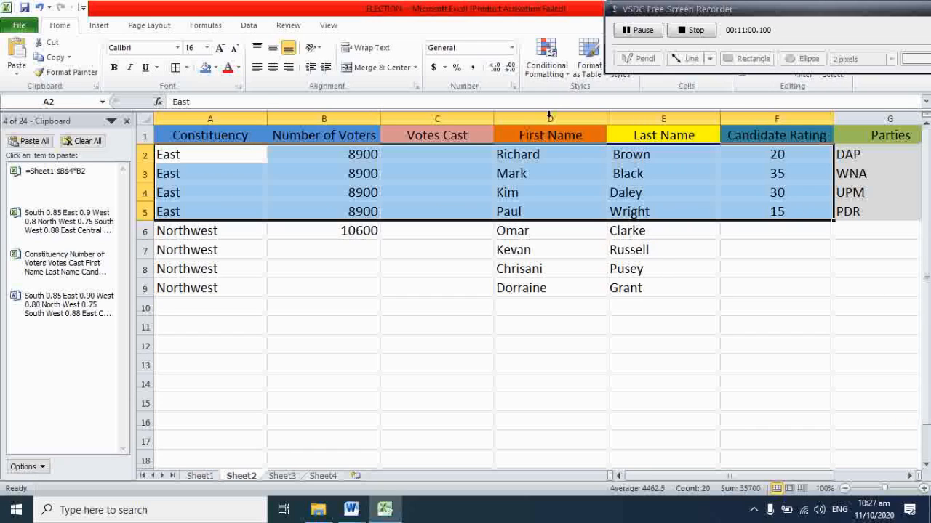
left_click(239, 67)
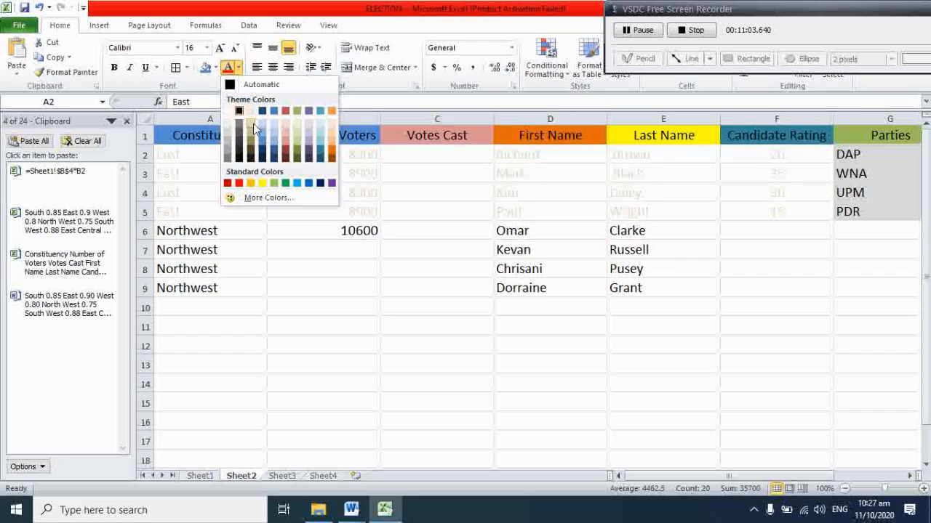
left_click(217, 68)
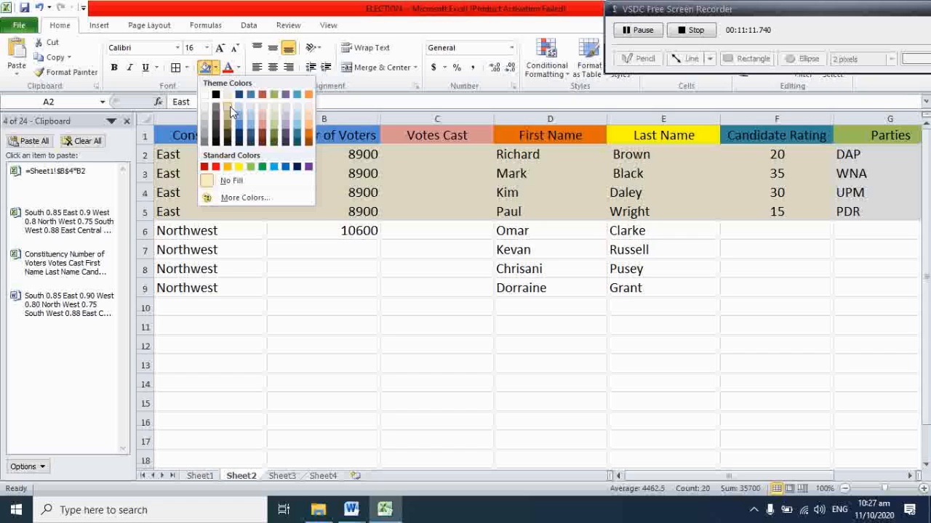
left_click(230, 107)
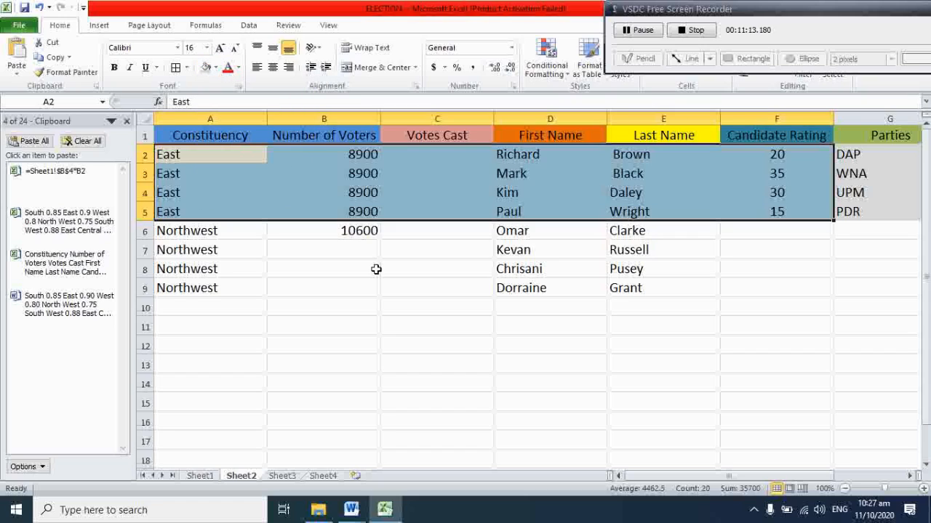
left_click(375, 328)
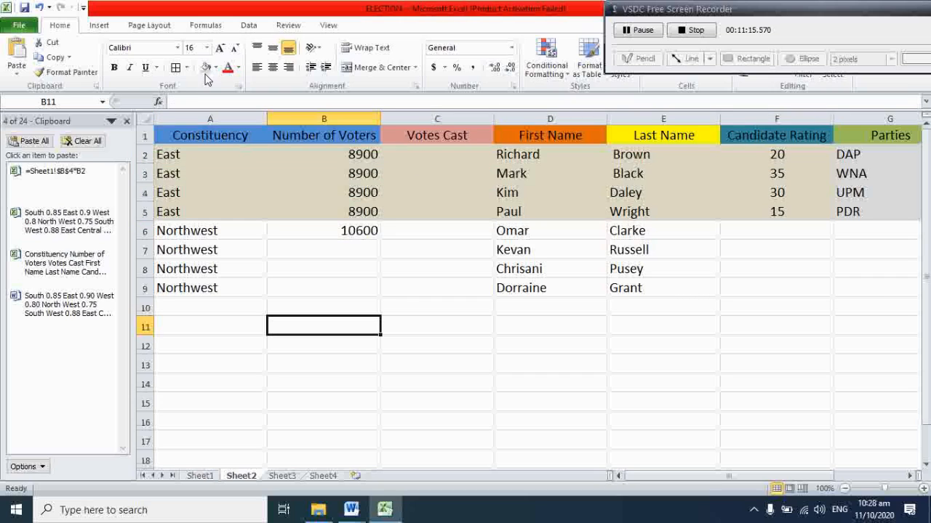
- Apply all borders to every cell of Sheet2
left_click(146, 120)
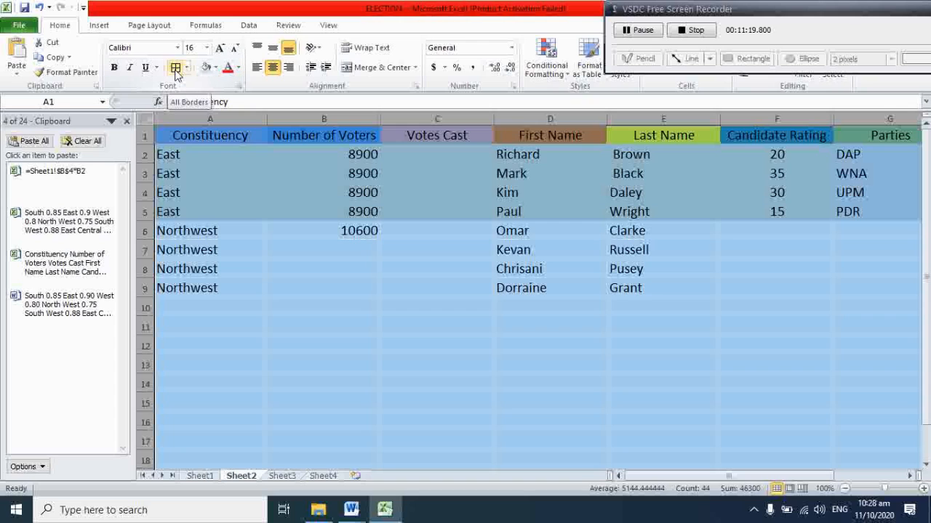
left_click(176, 68)
left_click(285, 410)
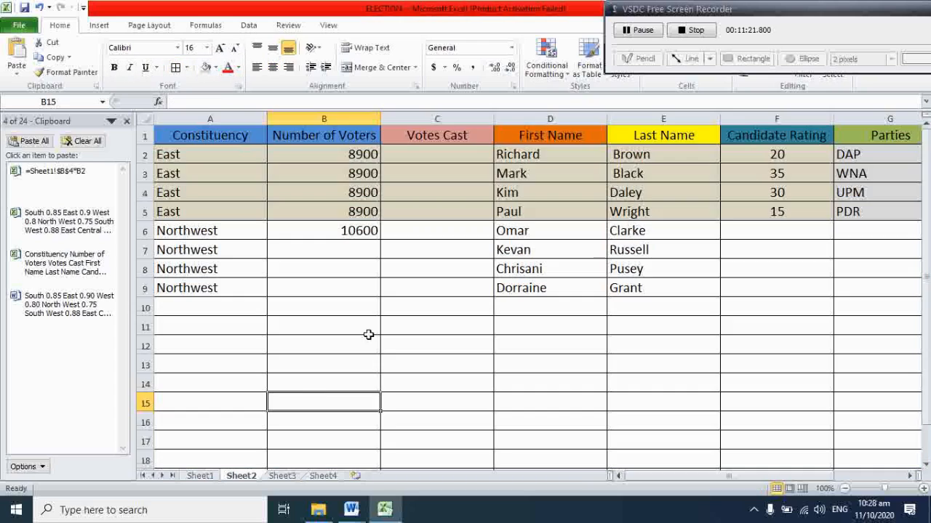
- Begin the Votes Cast formula in Sheet2 cell C2 with a reference to East's turnout percentage in Sheet1 cell B4
left_click(429, 156)
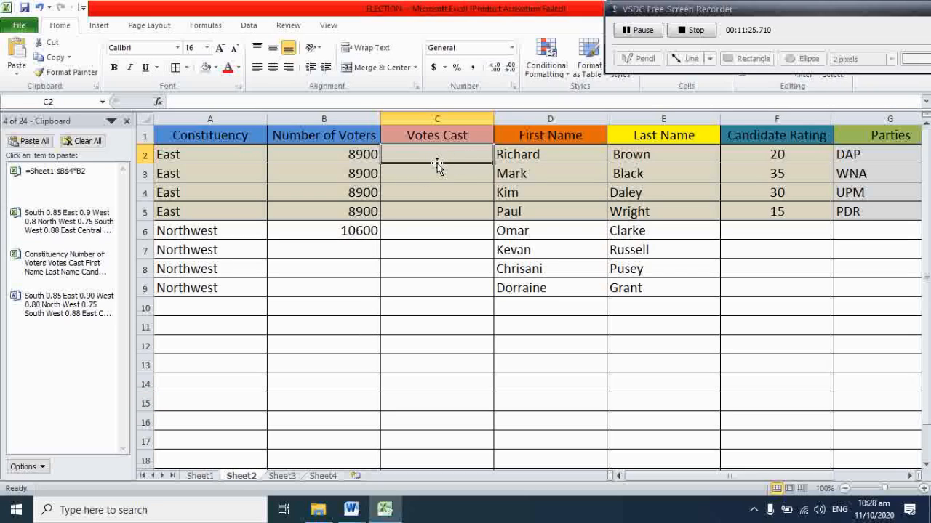
left_click(330, 155)
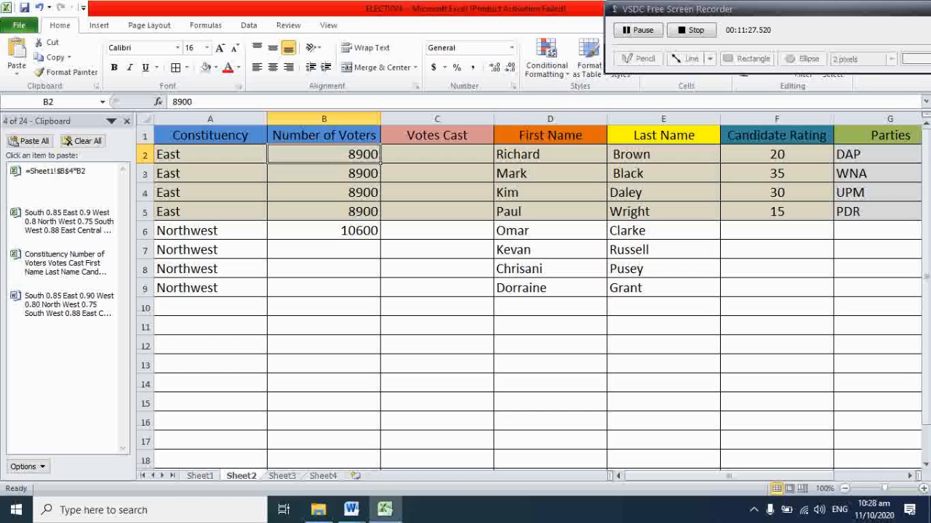
left_click(201, 477)
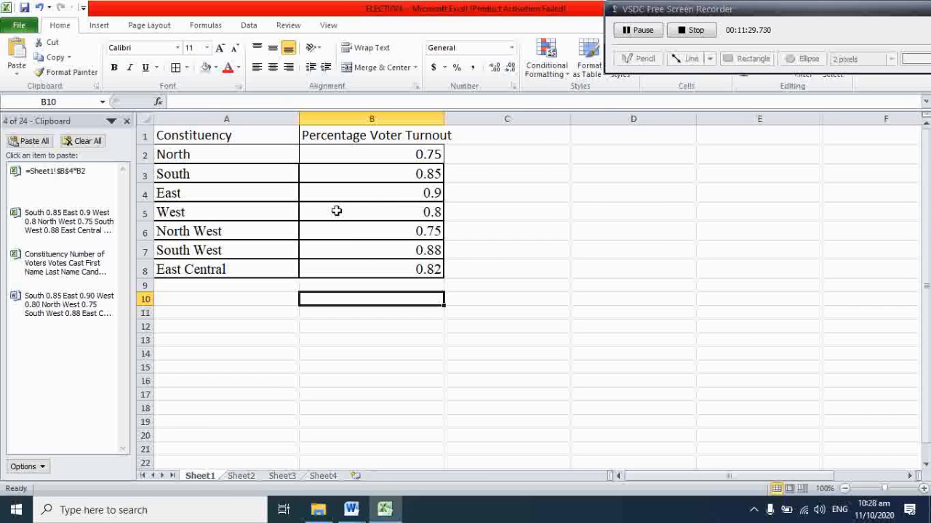
left_click(384, 192)
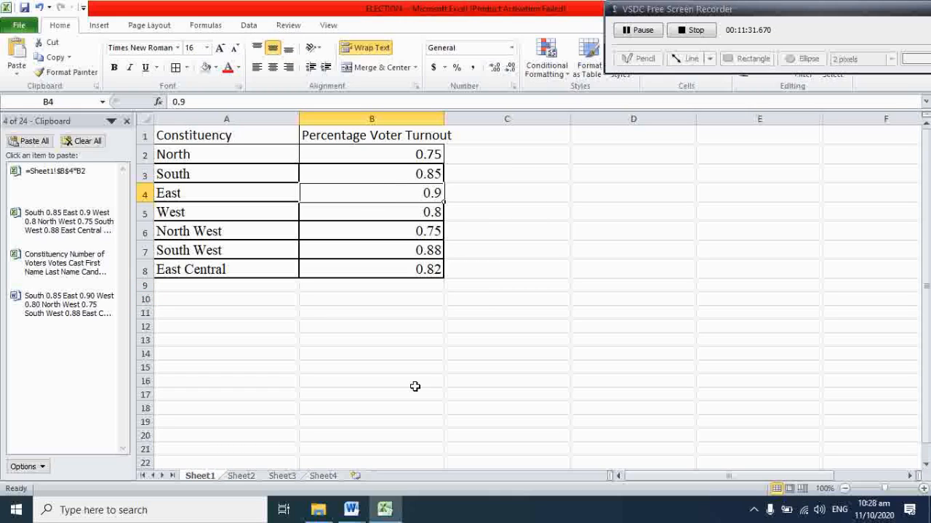
left_click(246, 476)
left_click(422, 155)
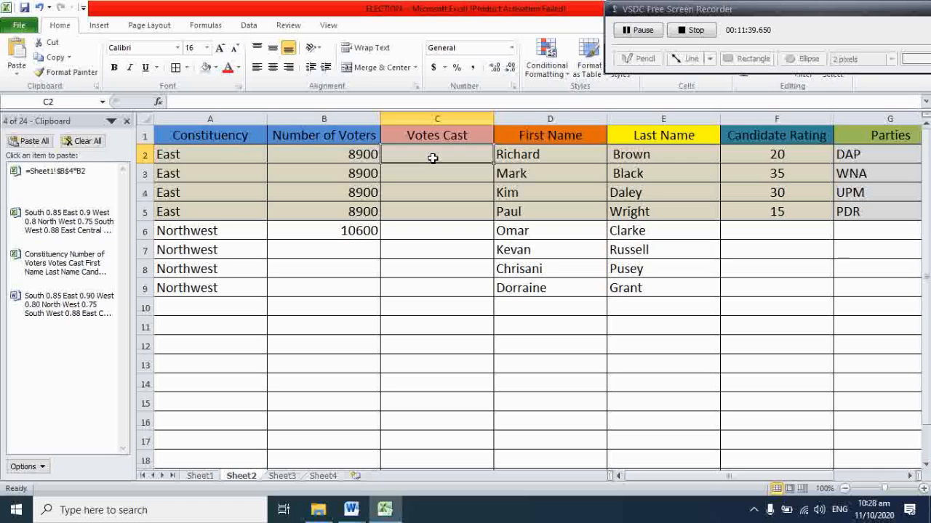
type("=")
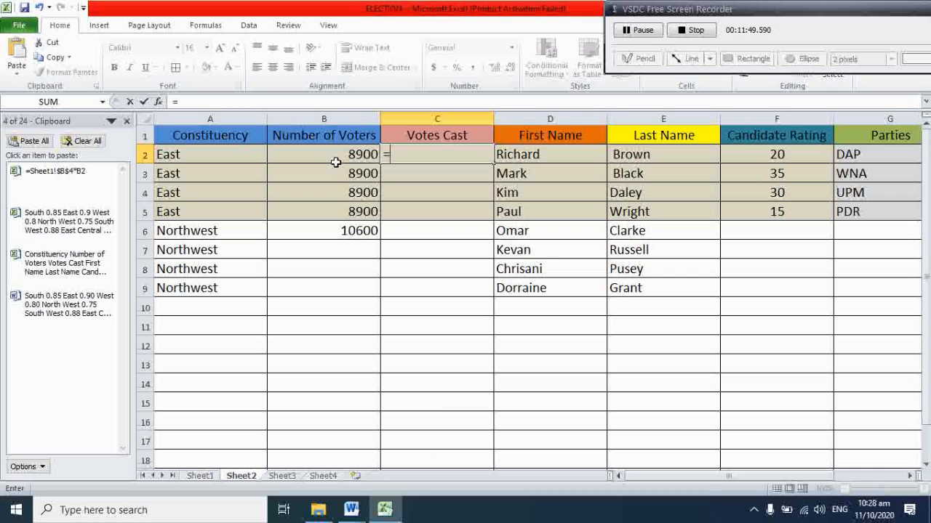
left_click(200, 475)
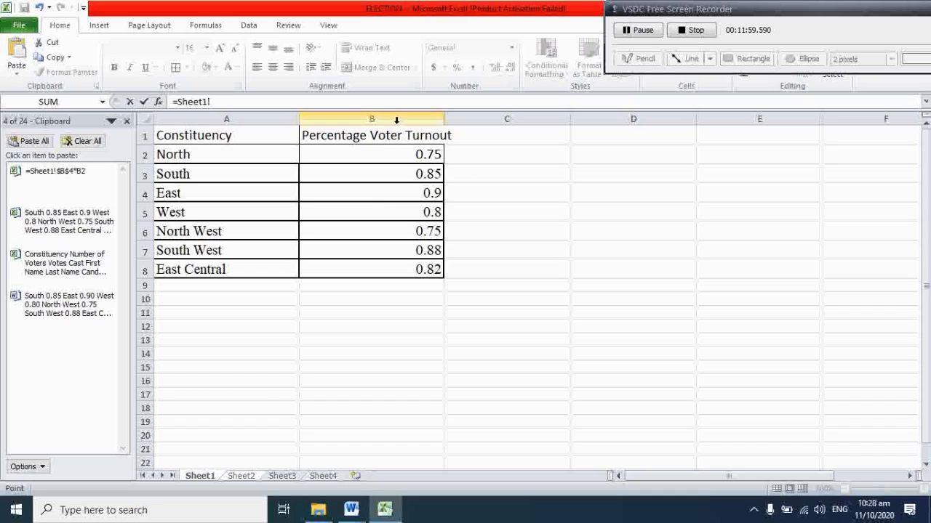
left_click(394, 188)
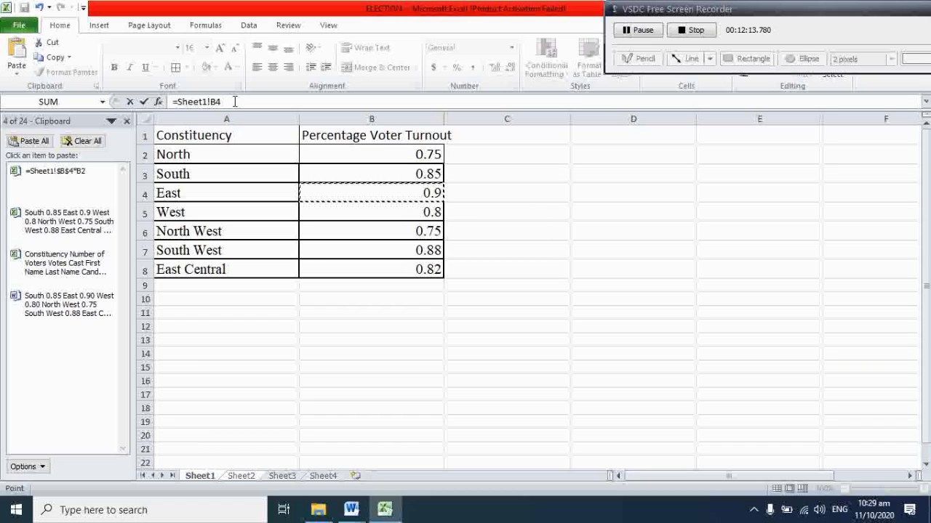
- Copy the partial formula =Sheet1!B4, return to Sheet2 and restore it as the content of C2 with a single equals sign
mouse_move(235, 102)
left_mouse_down()
mouse_move(174, 102)
mouse_move(220, 102)
left_mouse_up()
double_click(179, 102)
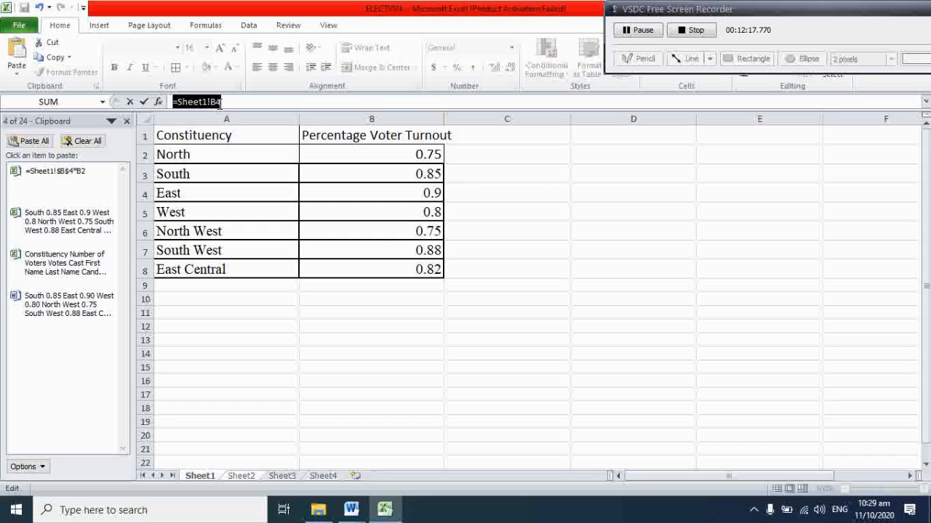
key("ctrl+c")
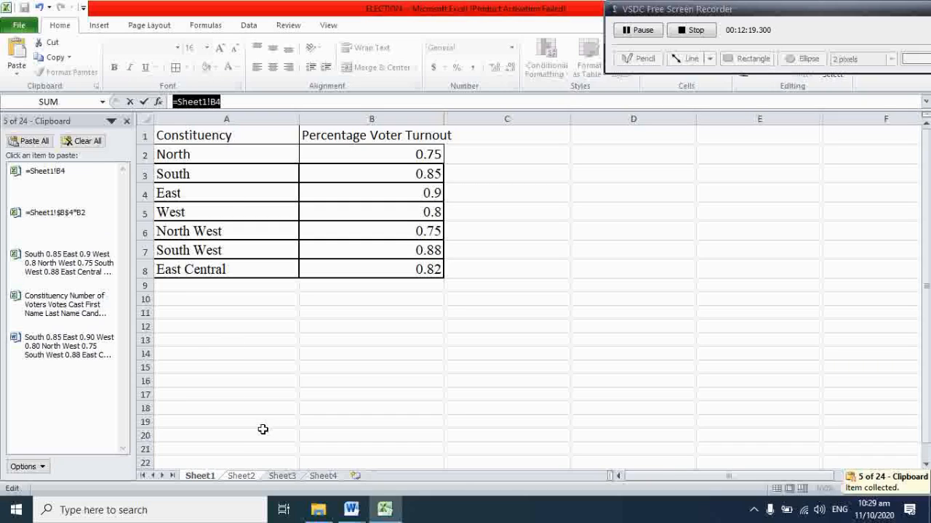
left_click(242, 478)
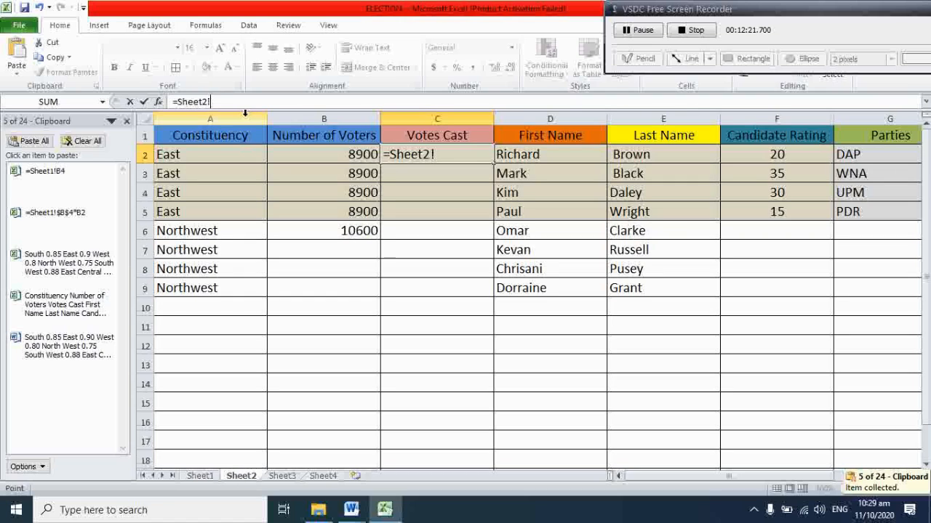
left_click_drag(217, 101, 178, 102)
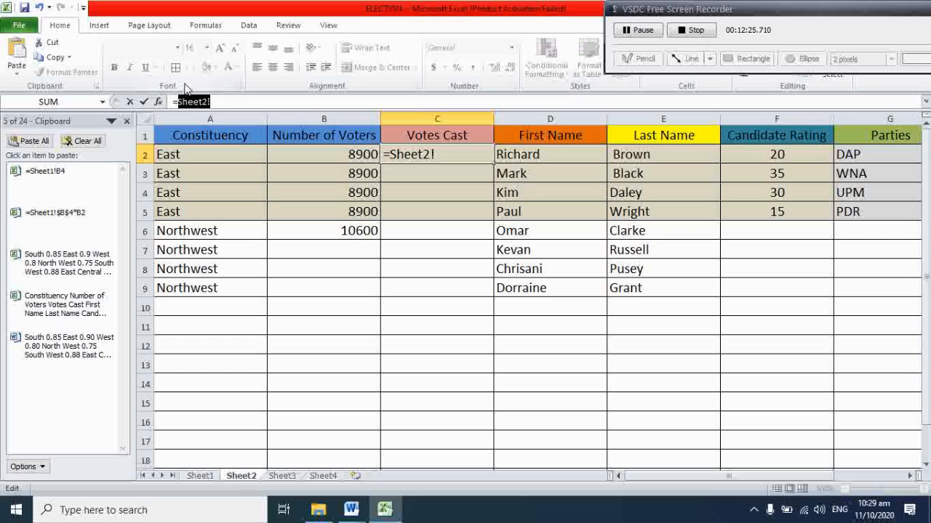
key("ctrl+v")
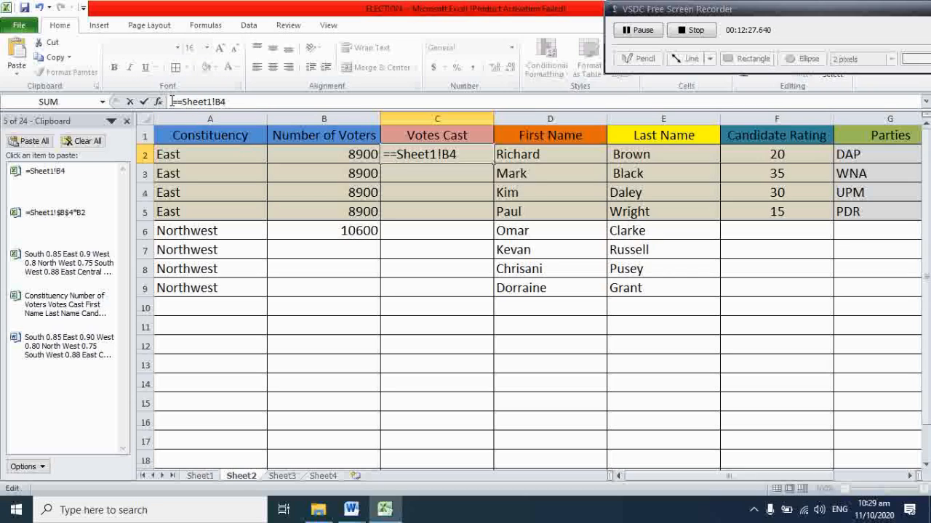
key("Delete")
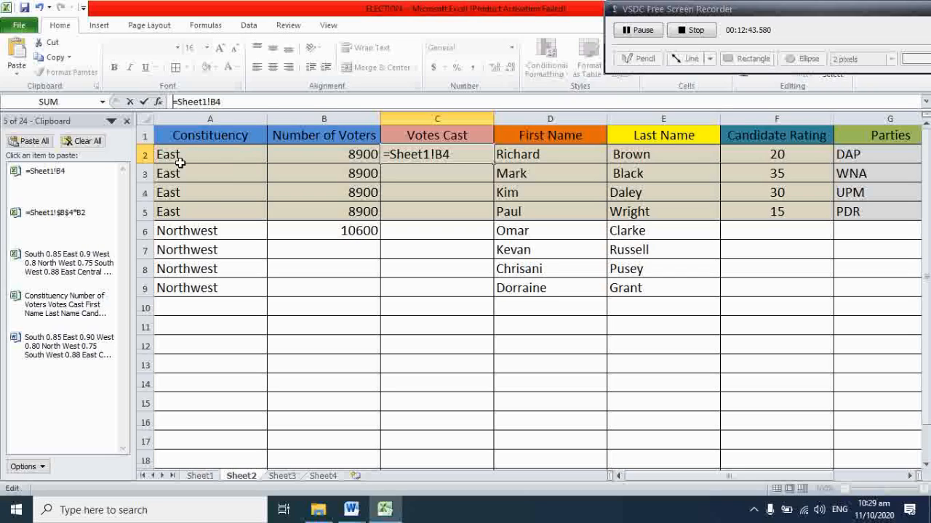
- Complete the formula in C2 as =Sheet1!B4*B2 to multiply the turnout by the number of voters
left_click(236, 105)
type("*")
type("B")
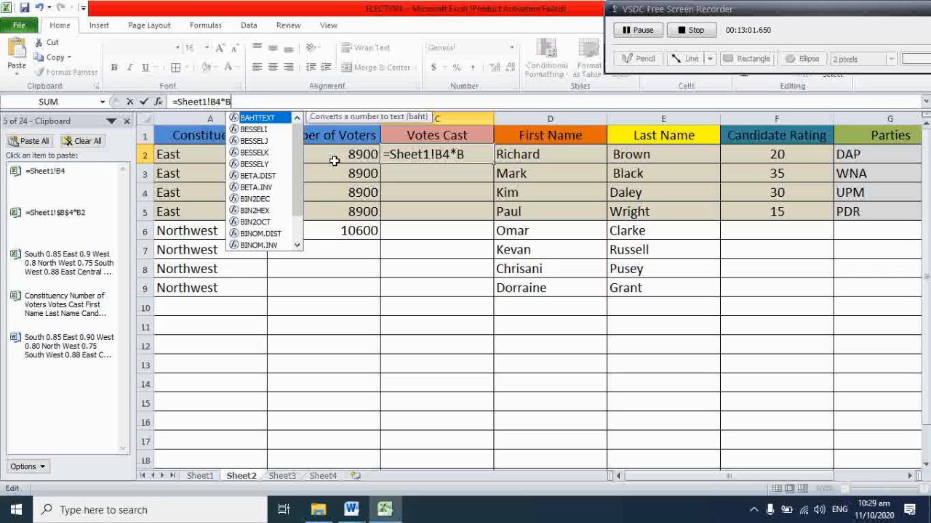
type("2")
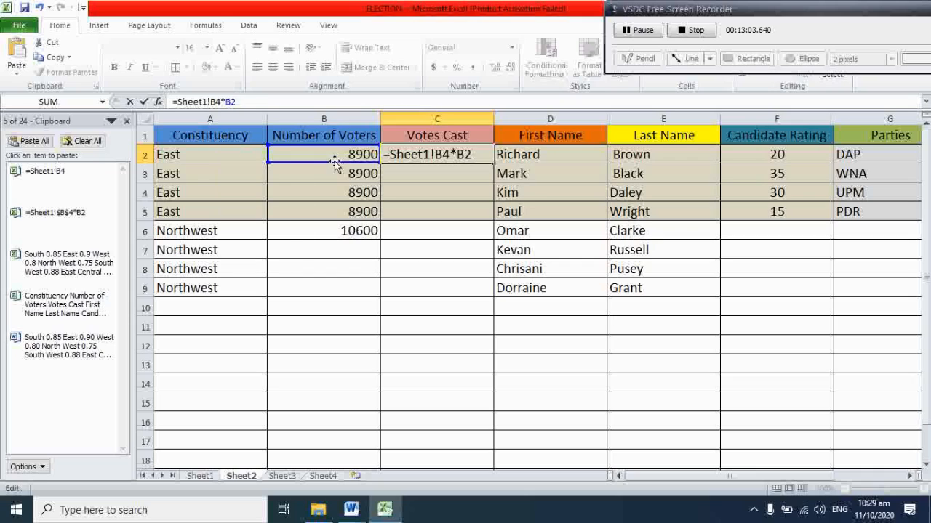
key("Return")
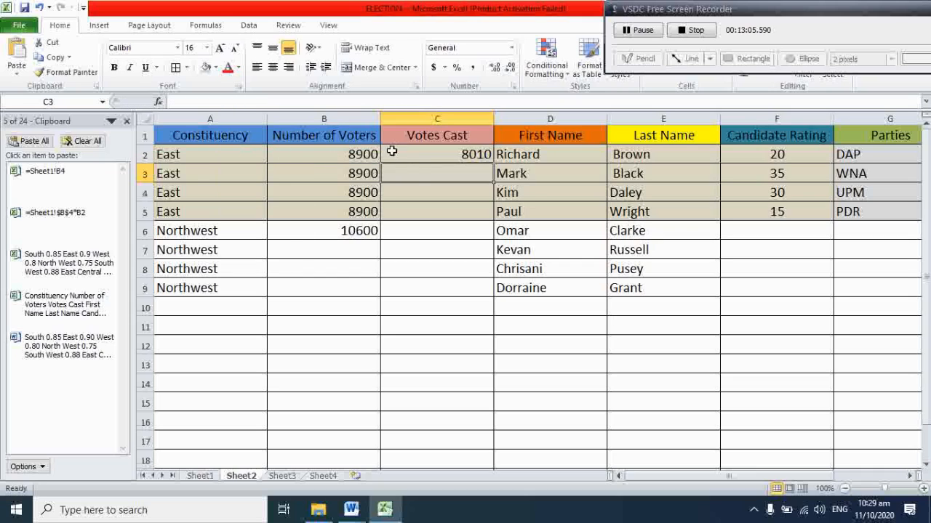
- Fill the Votes Cast formula from C2 down to C5 and inspect the cell references in the copied formulas
left_click(418, 155)
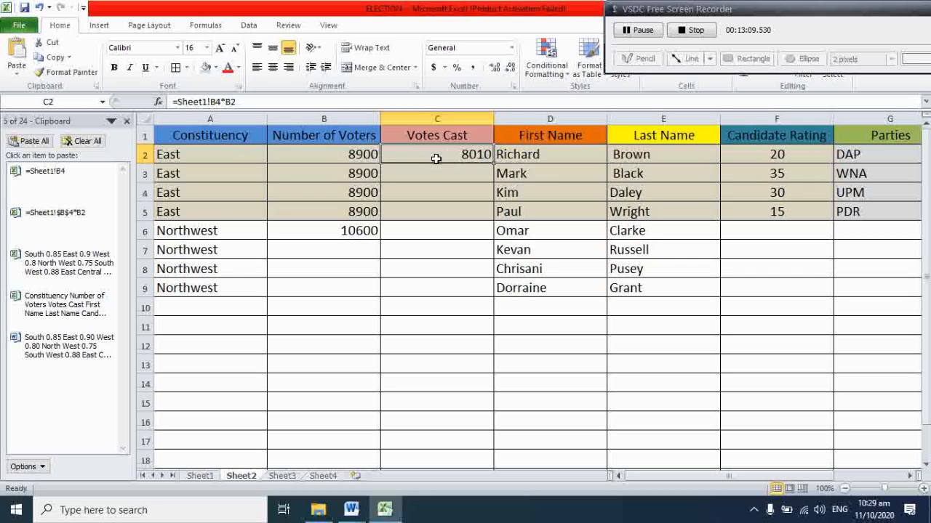
left_click_drag(494, 163, 489, 213)
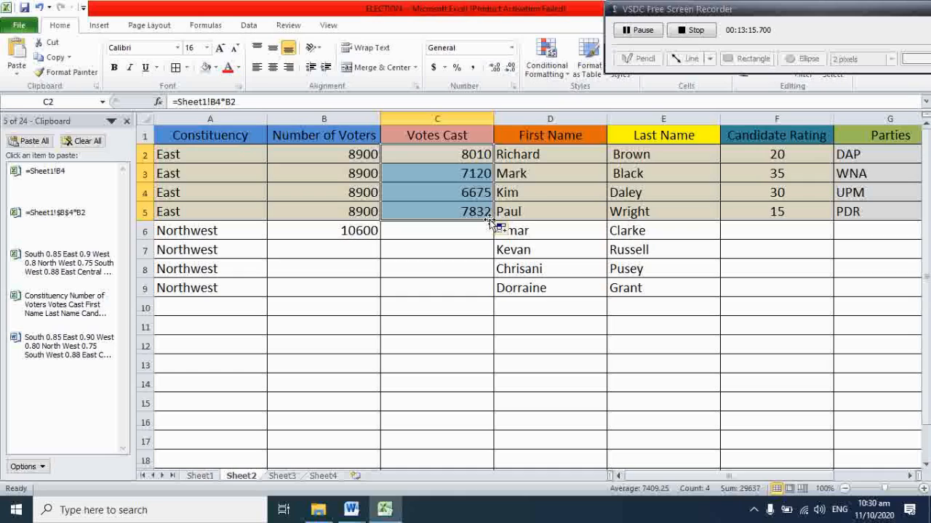
left_click(465, 176)
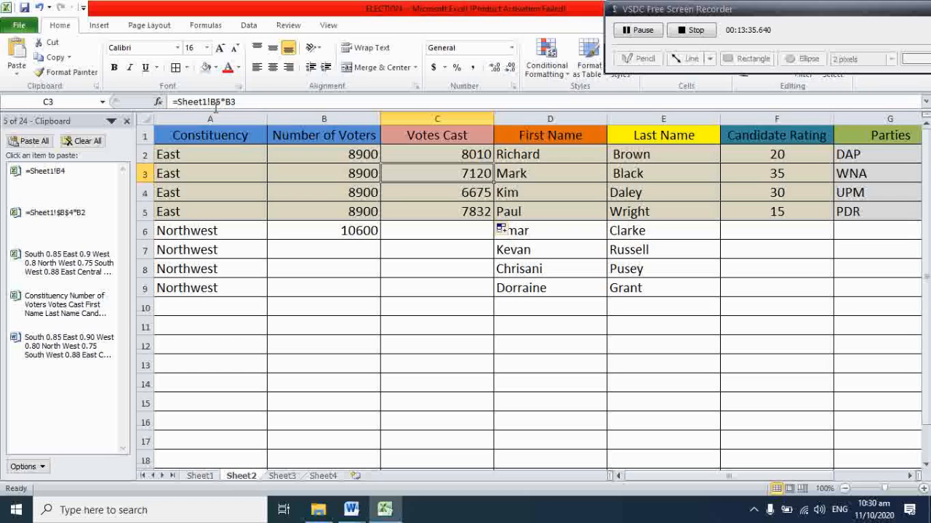
left_click(452, 199)
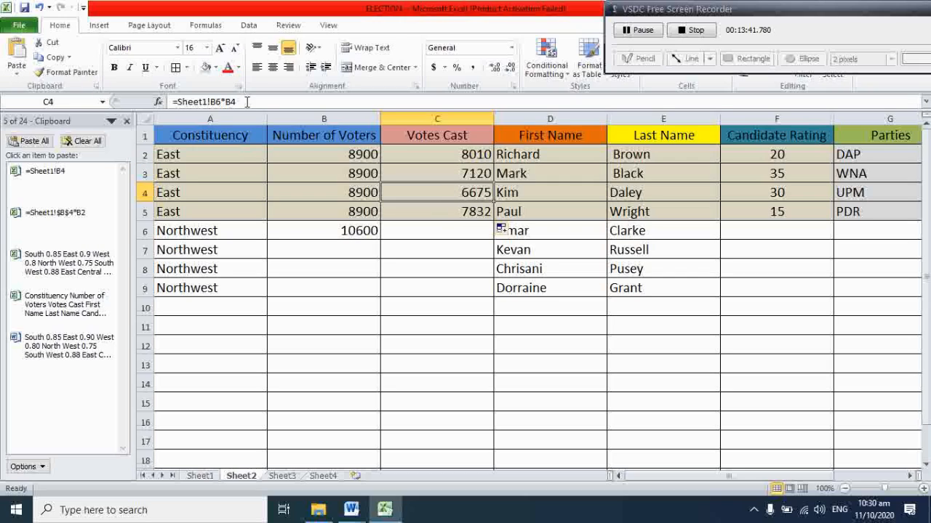
left_click(429, 212)
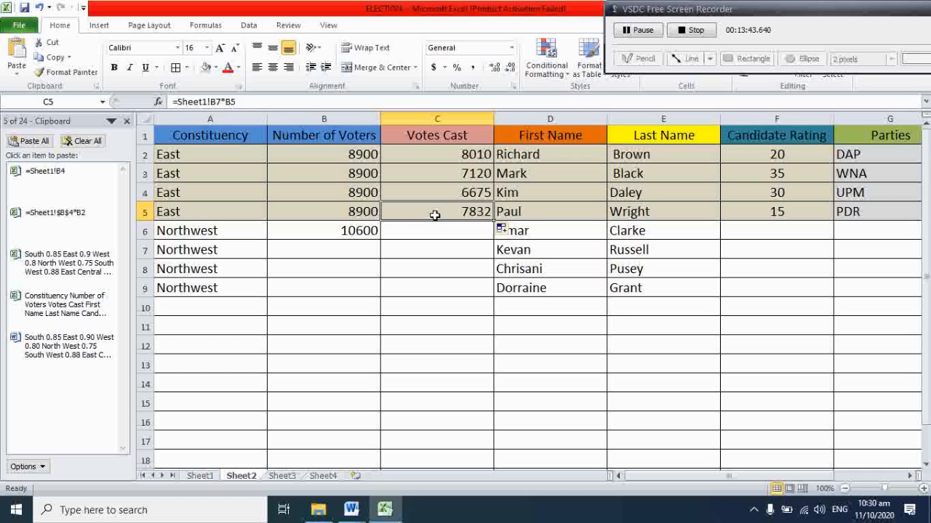
- Make the turnout reference in C2 absolute as =Sheet1!$B$4*B2 and refill the Votes Cast formula down to C5
left_click(455, 160)
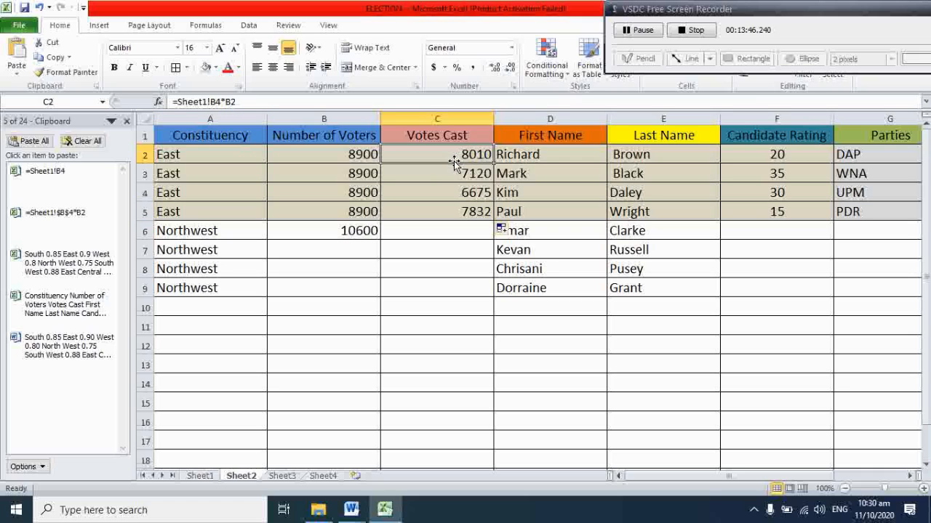
left_click(217, 102)
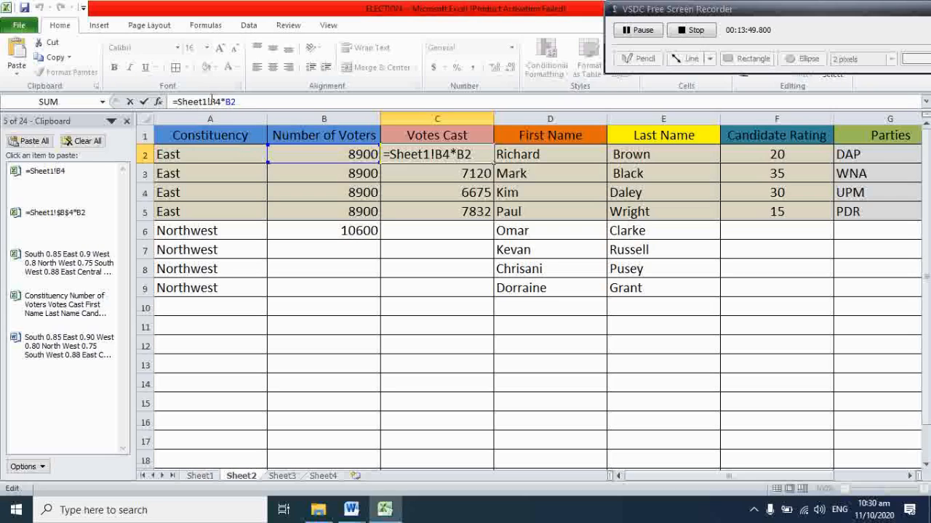
left_click(212, 100)
type("$")
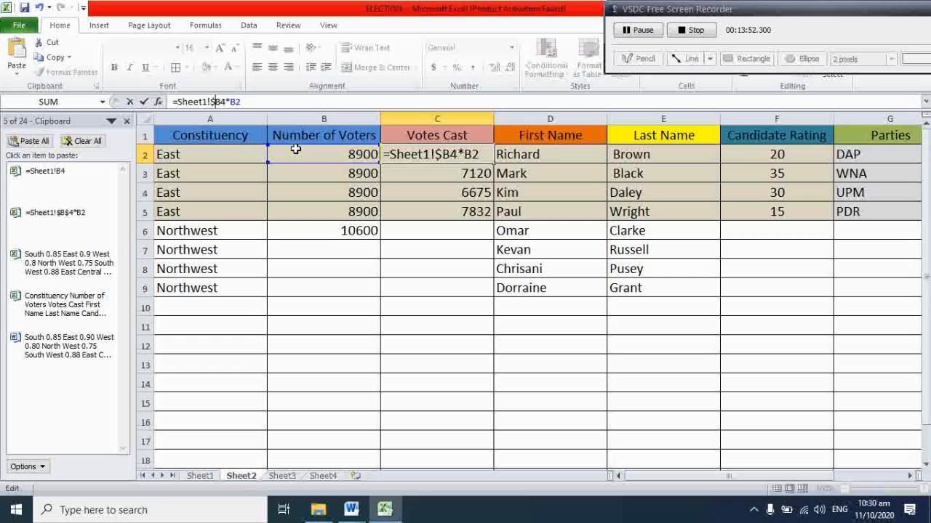
left_click(220, 102)
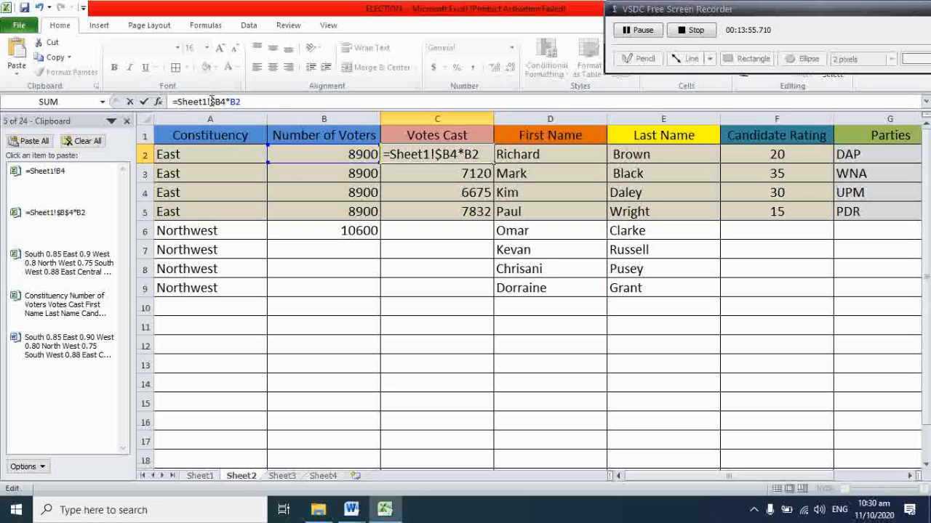
type("$")
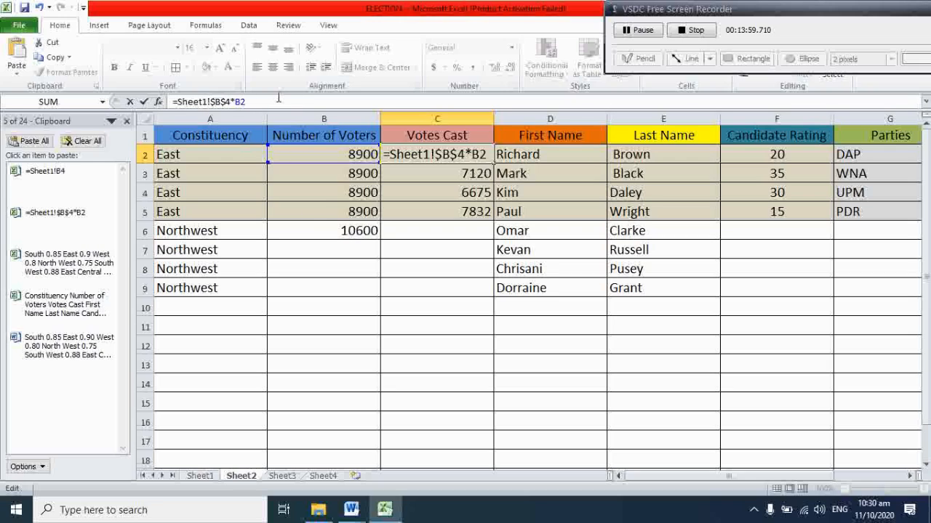
key("Return")
left_click(458, 153)
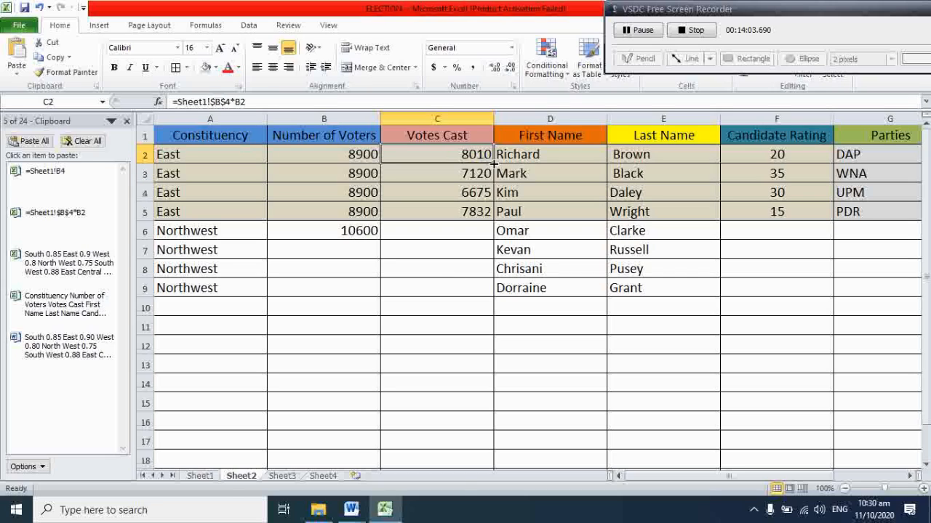
left_click_drag(492, 164, 486, 212)
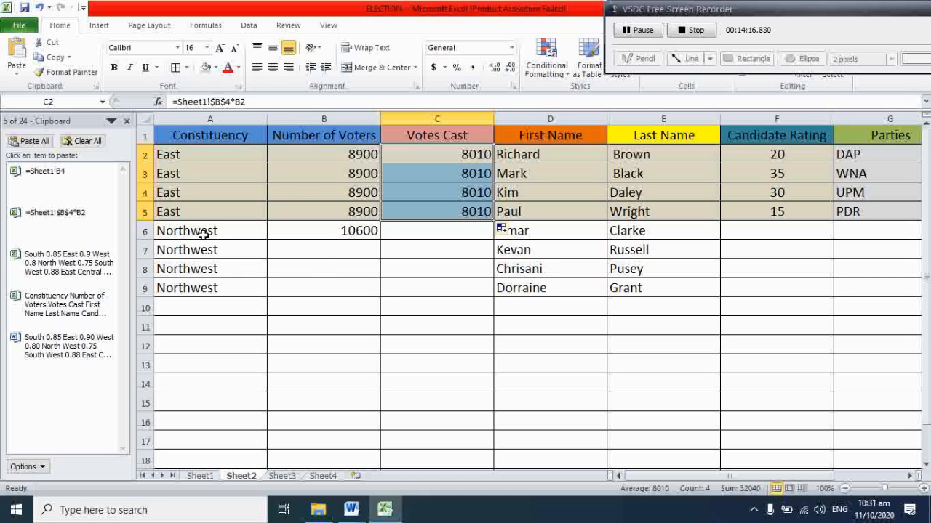
- Fill Northwest's number of voters from B6 down to B9 and select Votes Cast cell C6
left_click(318, 233)
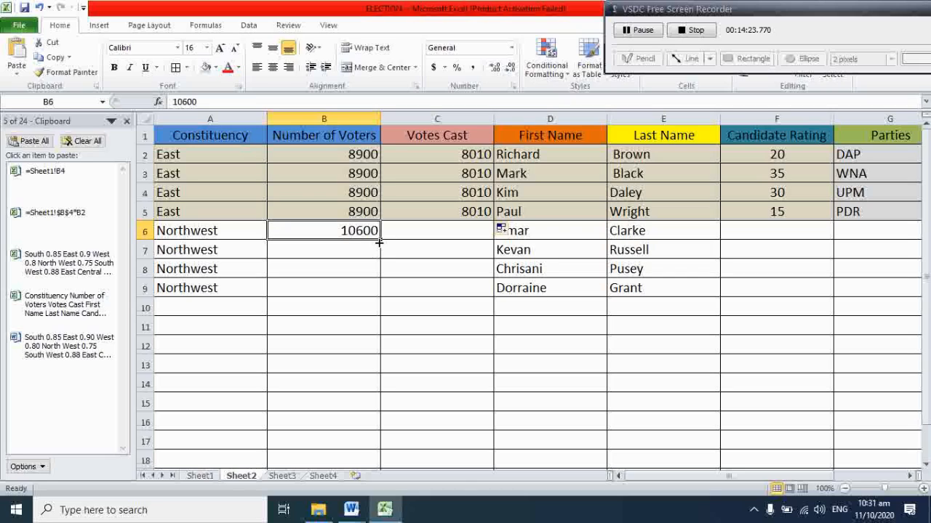
left_click_drag(380, 240, 371, 289)
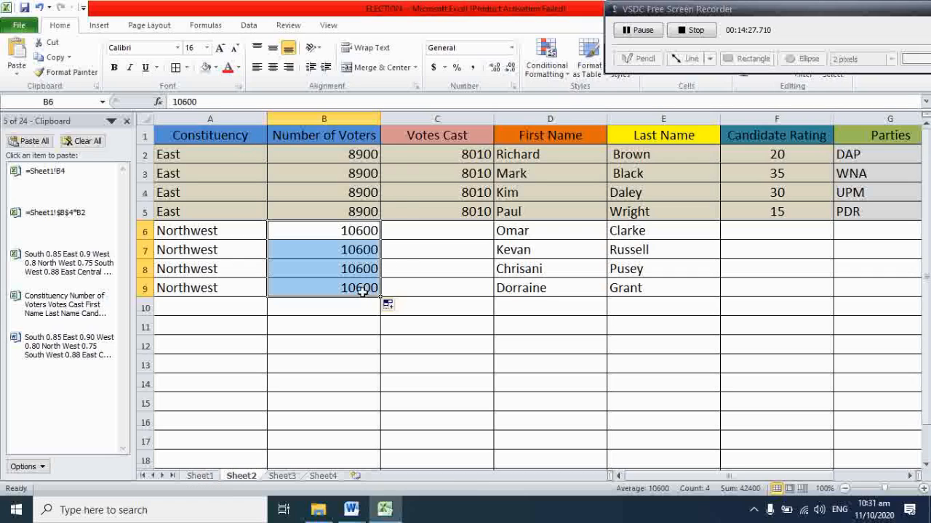
left_click(437, 234)
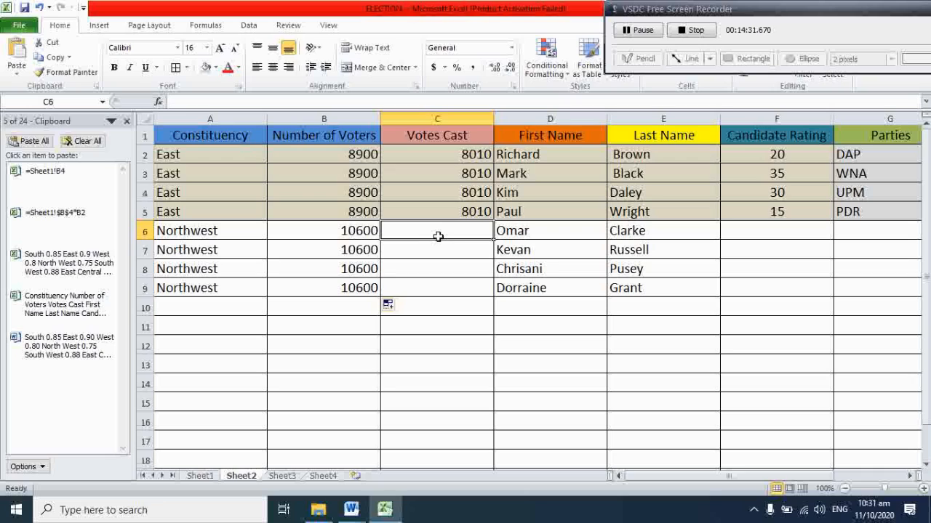
left_click(200, 475)
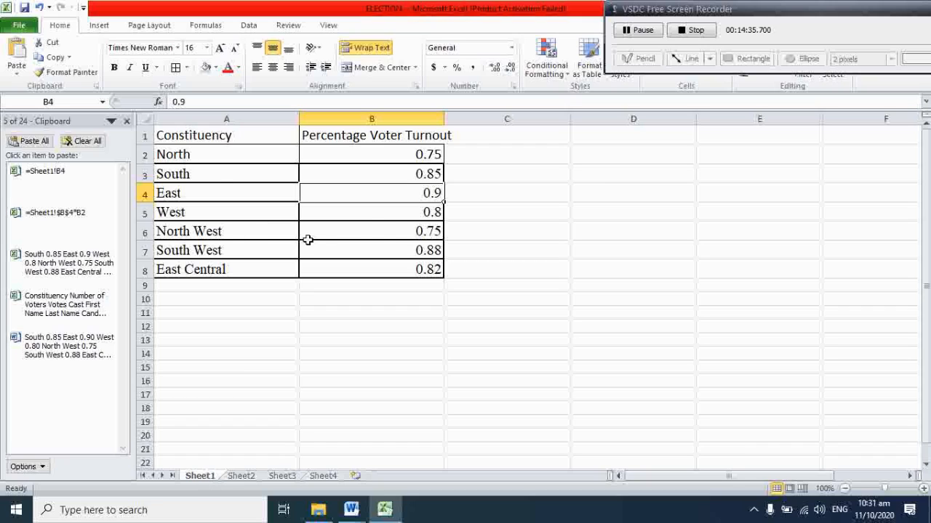
left_click(383, 232)
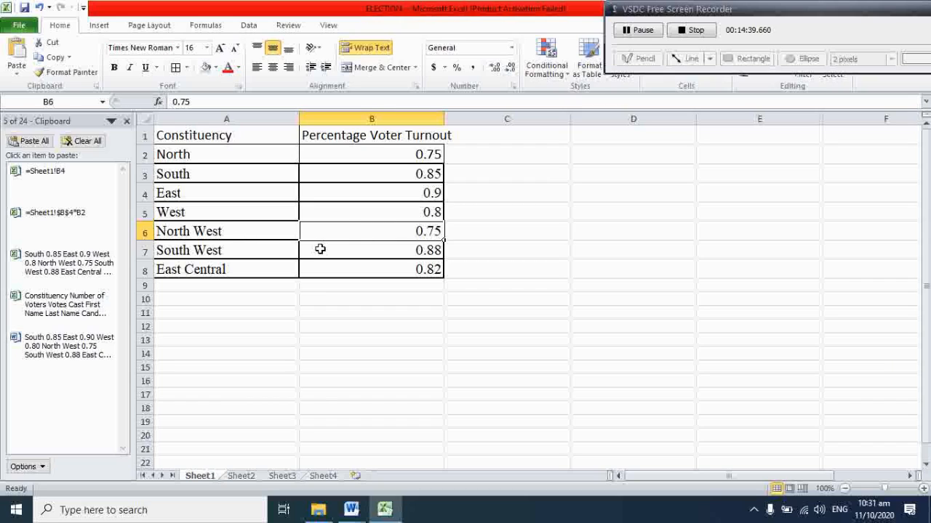
left_click(248, 477)
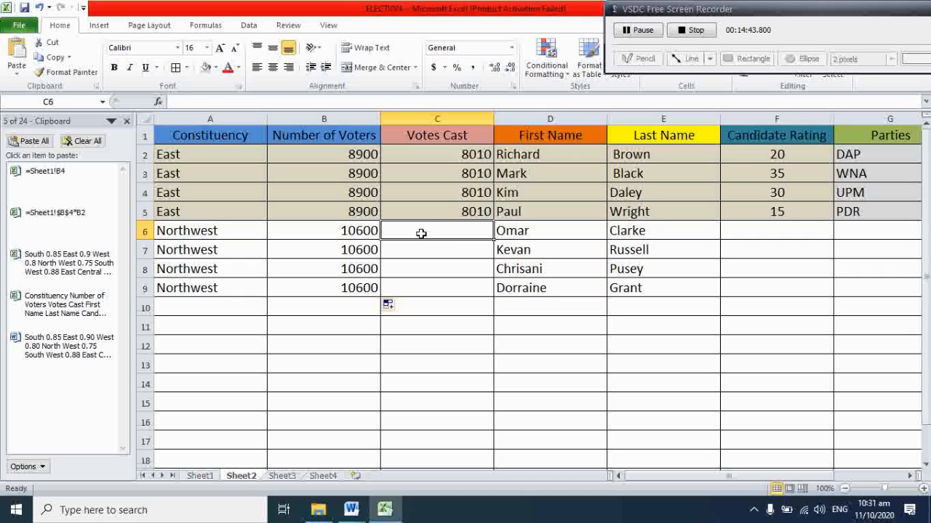
type("=sheet")
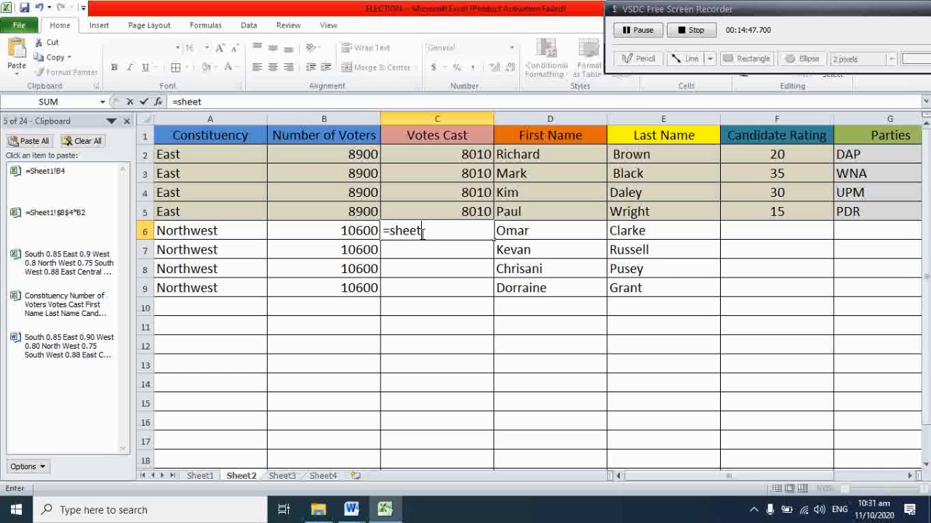
type("1!")
type("$B")
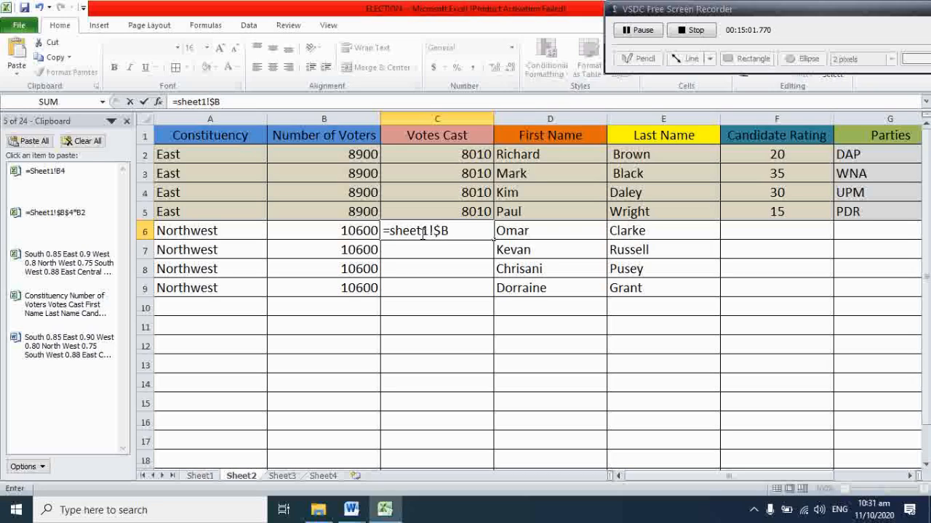
type("$")
left_click(199, 477)
left_click(704, 224)
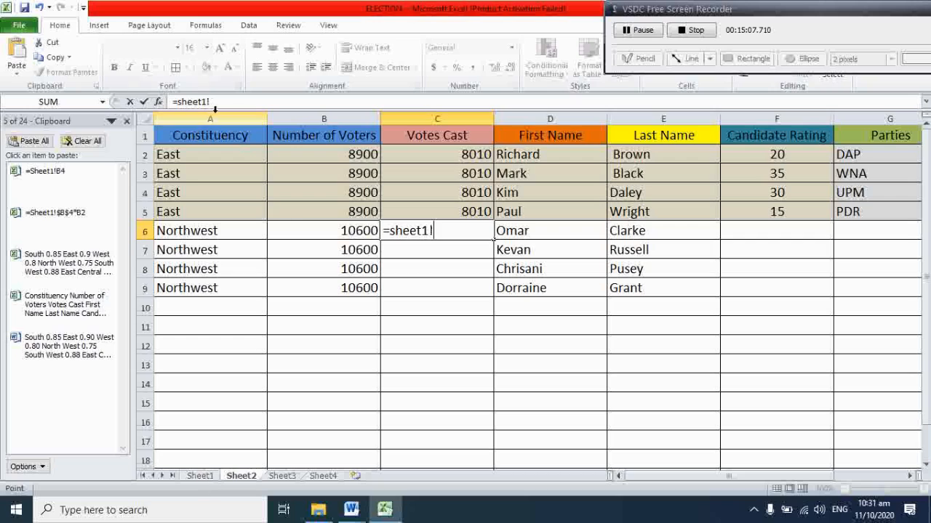
mouse_move(186, 103)
left_mouse_down()
mouse_move(223, 99)
mouse_move(169, 102)
left_mouse_up()
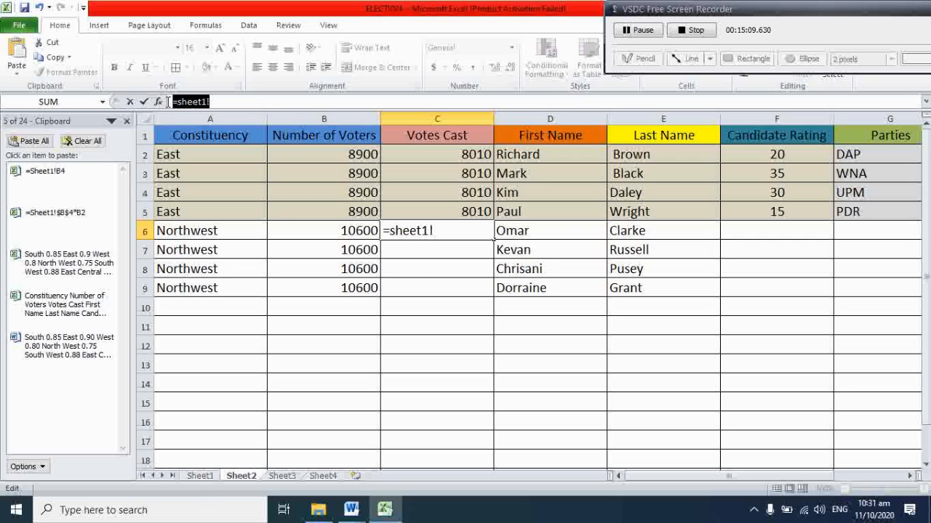
key("BackSpace")
left_click(145, 104)
- Enter the Northwest Votes Cast formula =Sheet1!$B$6*B6 in C6 of Sheet2 and fill it down to C9
left_click(200, 475)
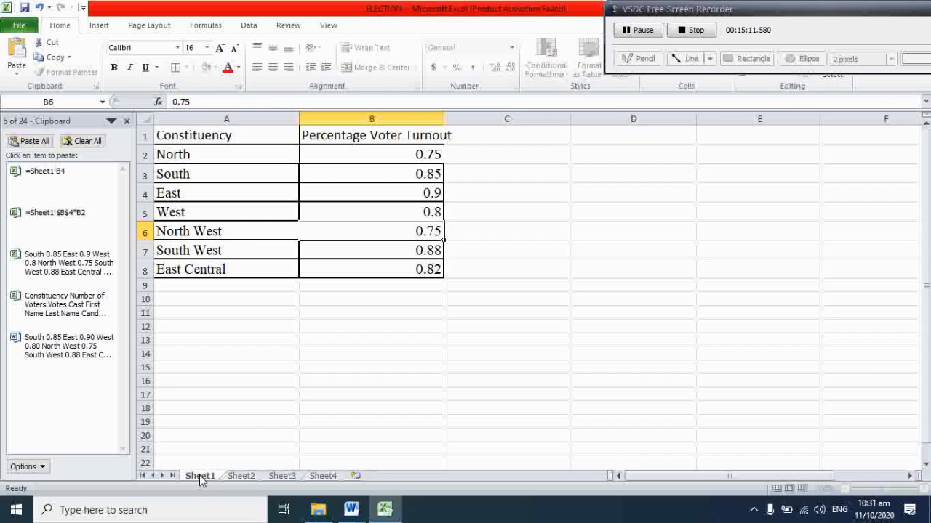
left_click(242, 476)
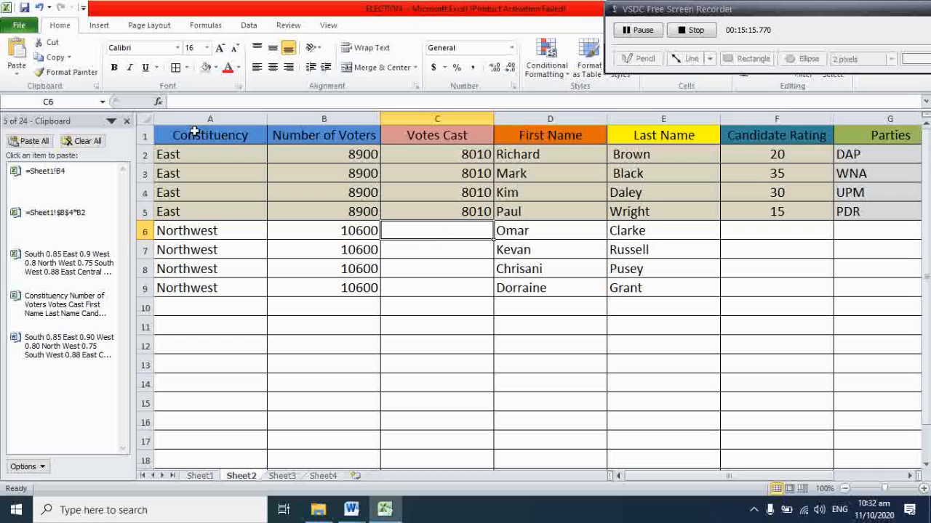
left_click(200, 103)
type("=")
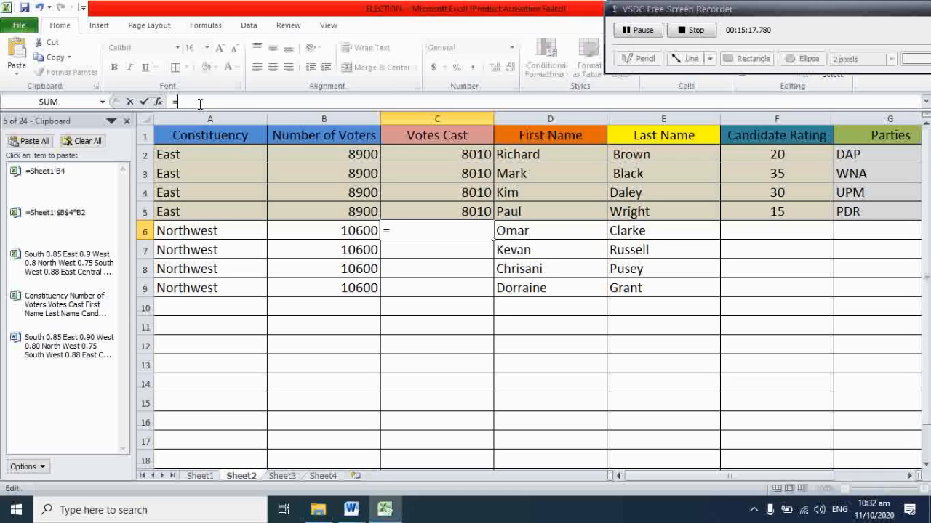
type("sheet1")
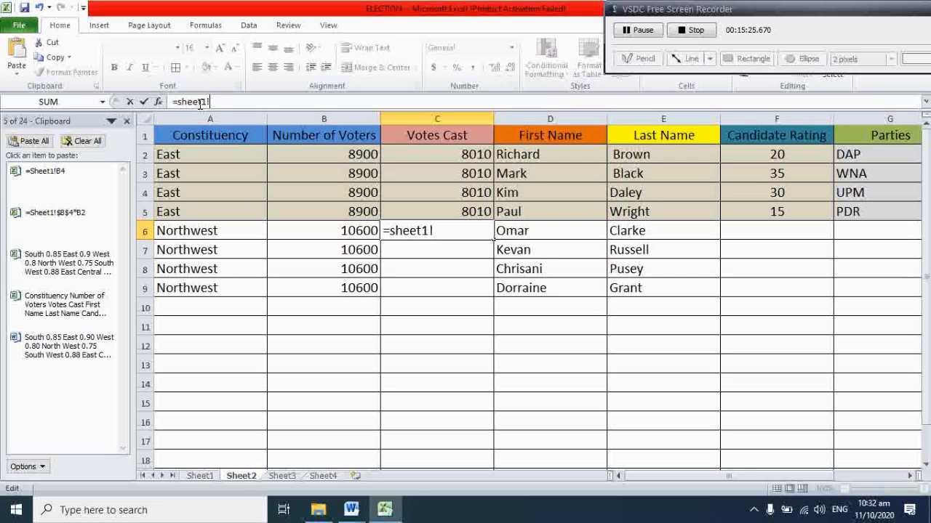
type("!$b$6*")
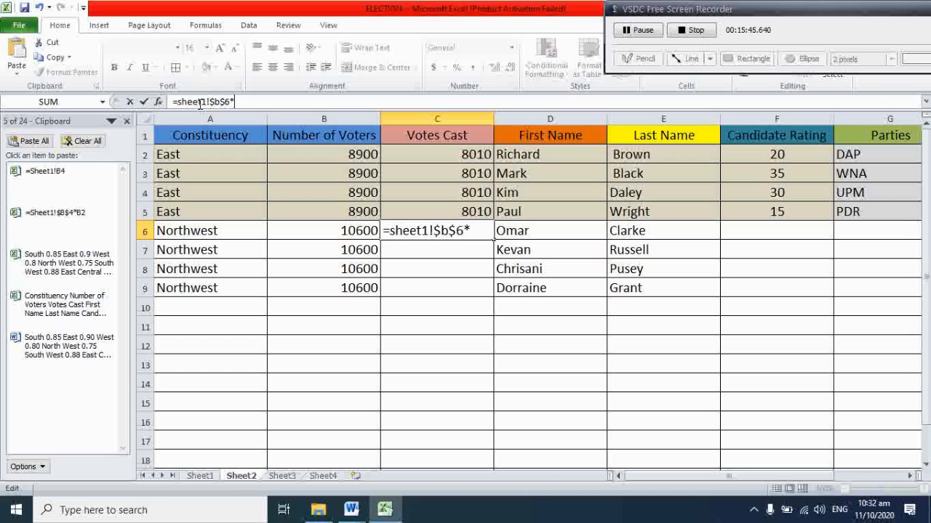
type("B")
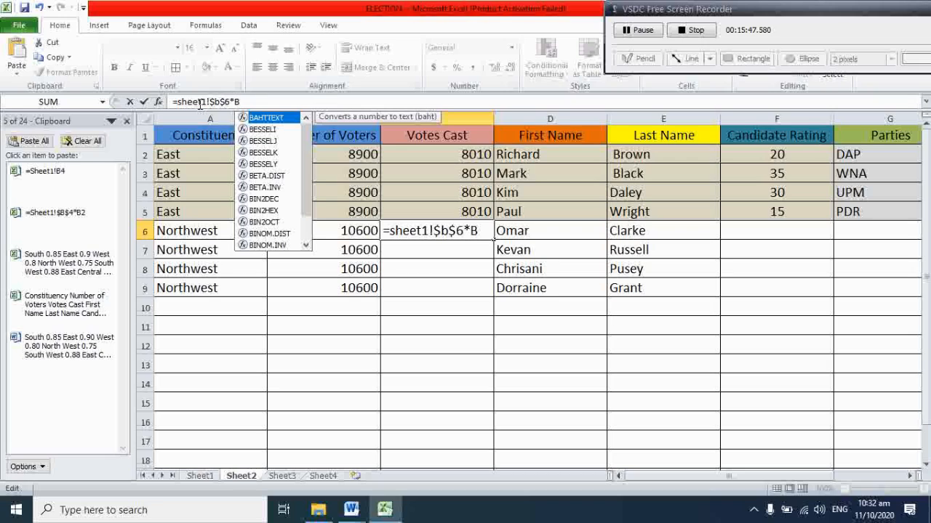
type("6")
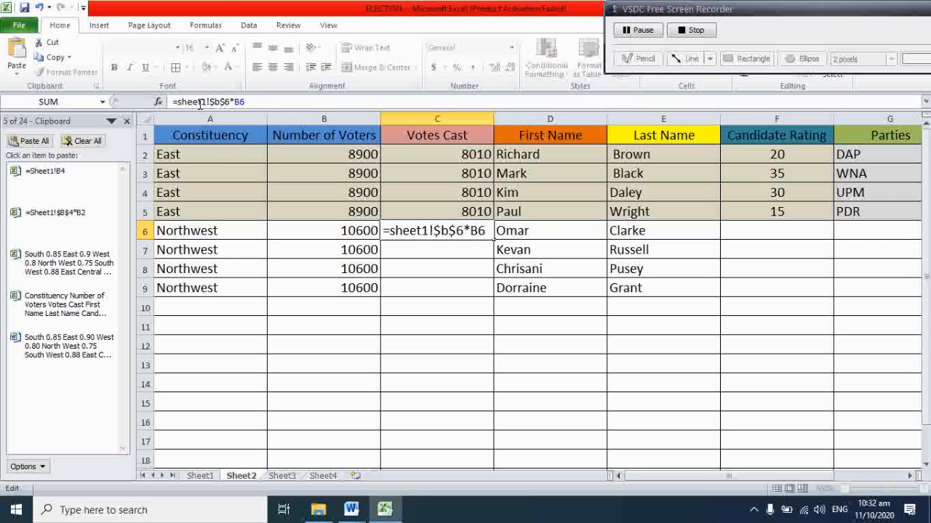
key("Return")
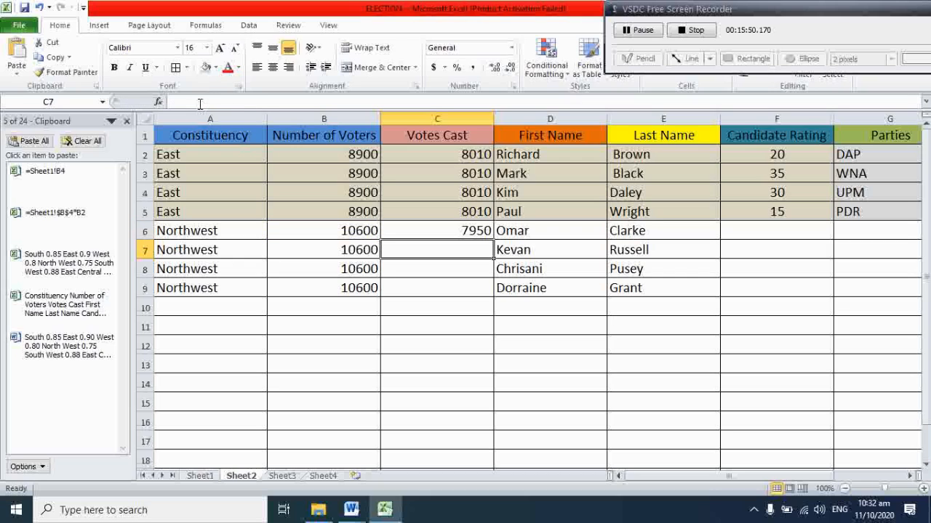
left_click(461, 227)
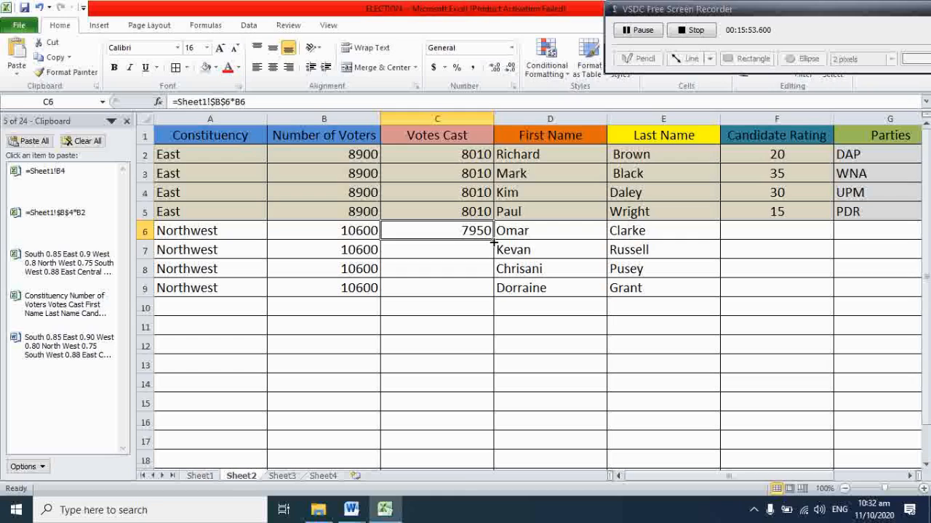
left_click_drag(492, 241, 479, 293)
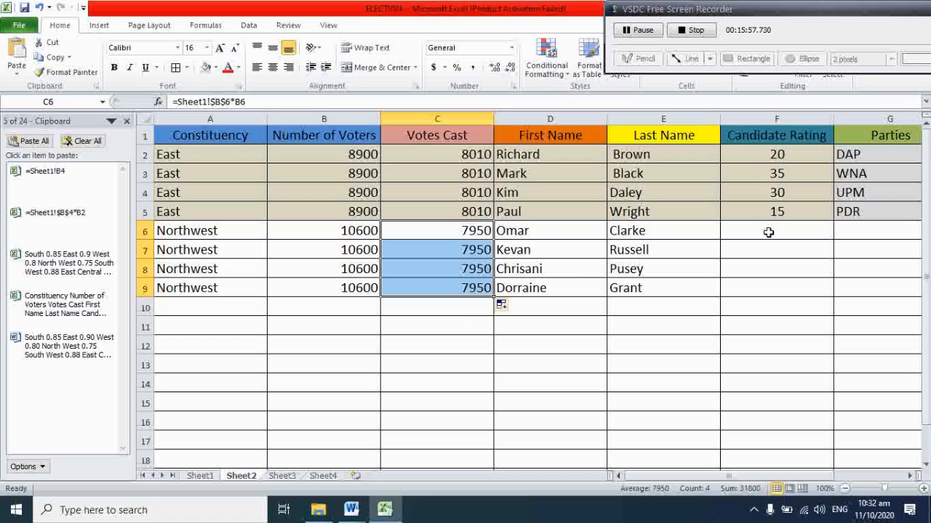
- Copy the four East party names from G2:G5 to the Northwest rows starting at G6
left_click(852, 154)
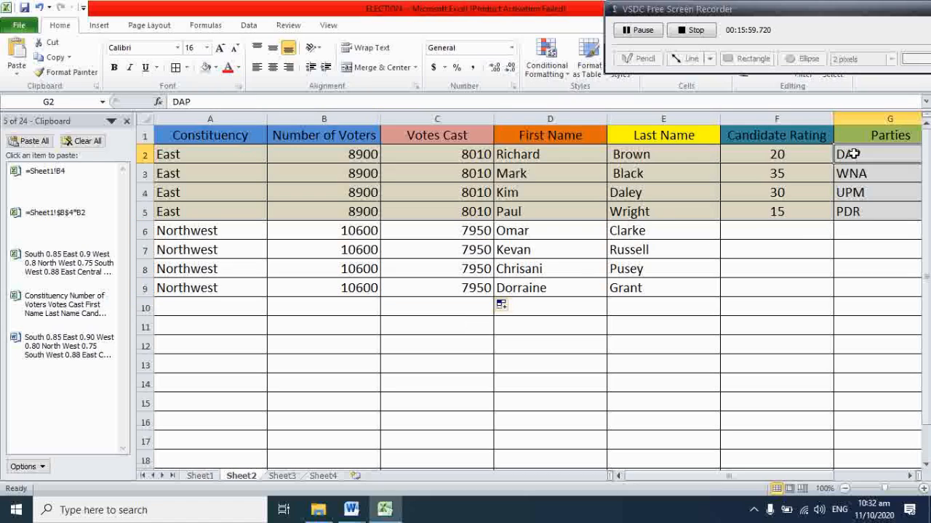
left_click_drag(852, 154, 863, 213)
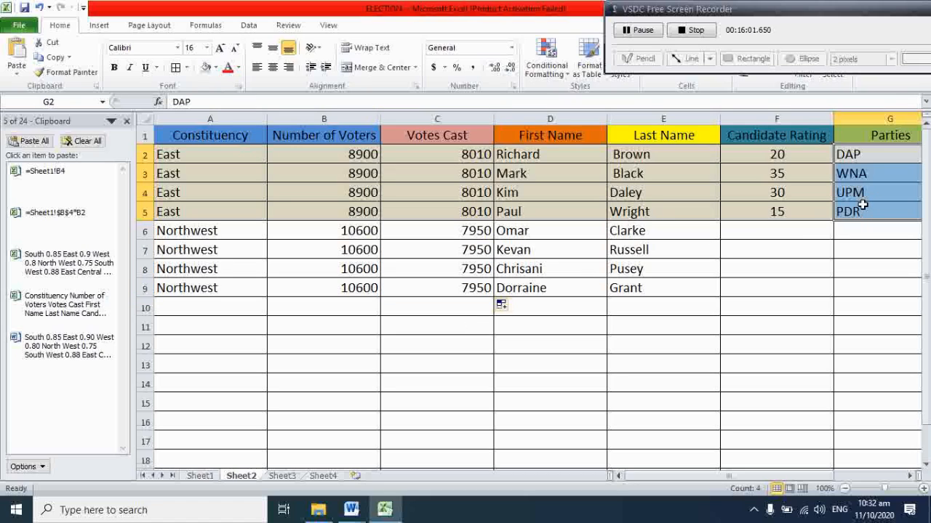
key("ctrl+c")
left_click(852, 232)
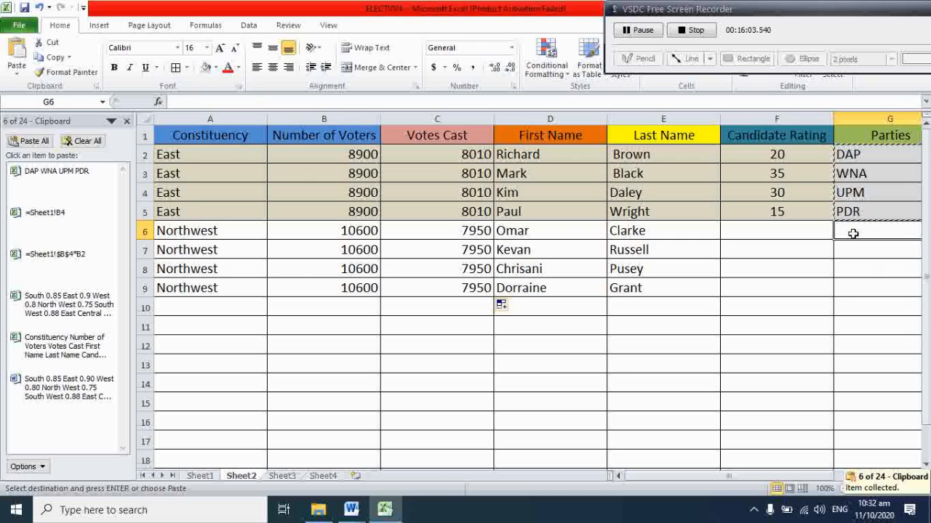
key("ctrl+v")
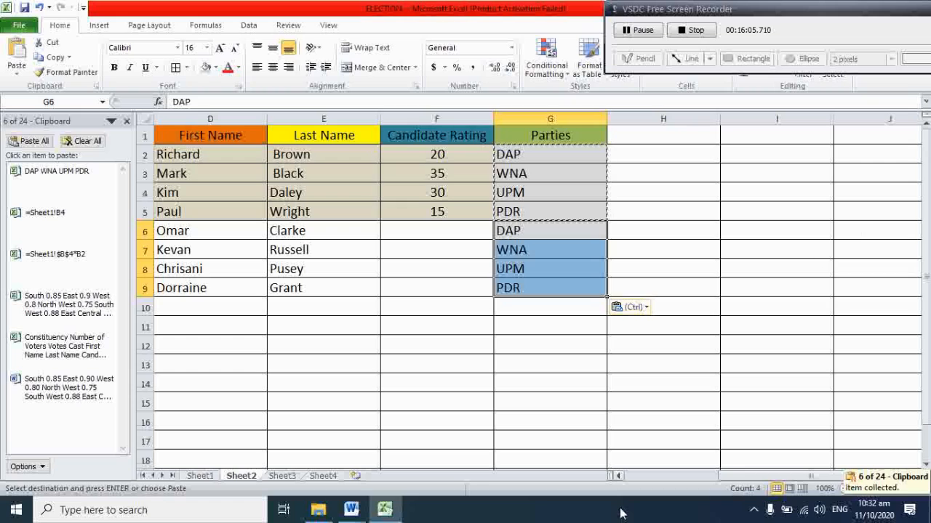
- Enter the Northwest candidate ratings 20, 15, 30 and 35 in cells F6 to F9
left_click_drag(734, 480, 647, 482)
left_click(784, 228)
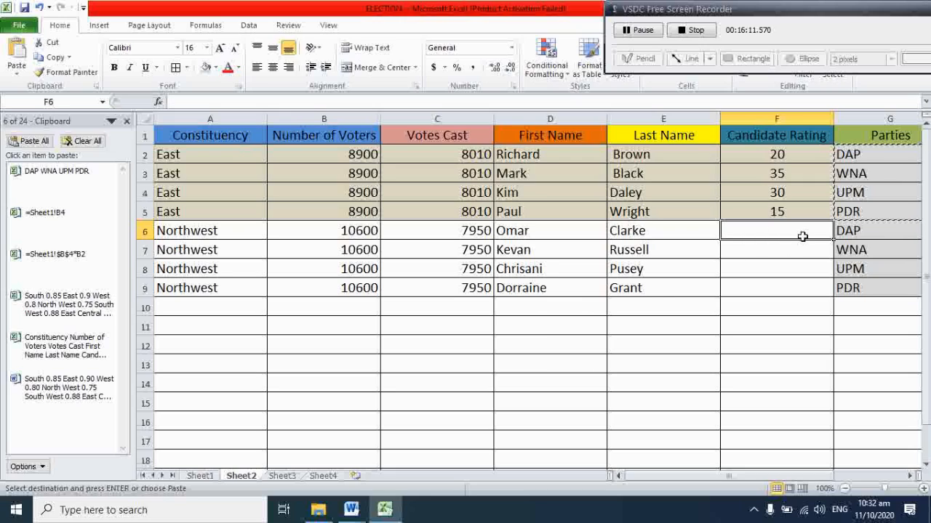
type("20")
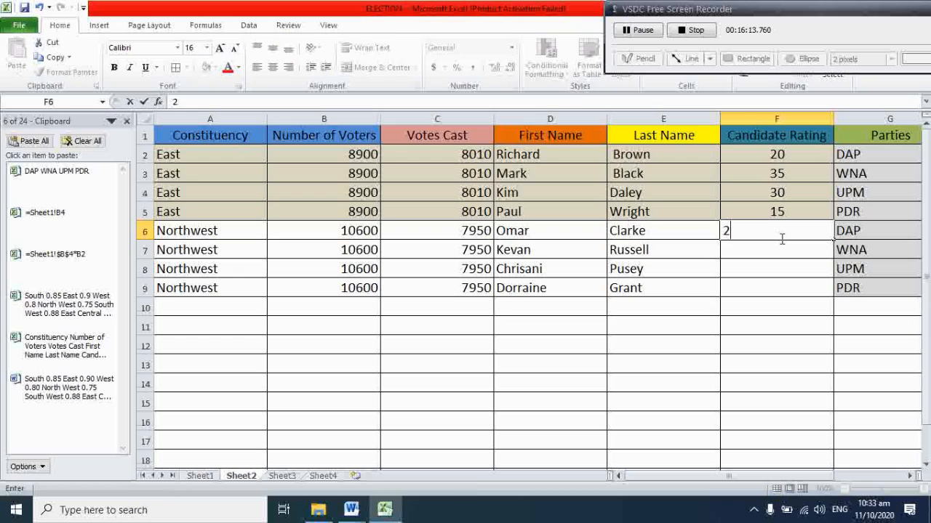
left_click(772, 255)
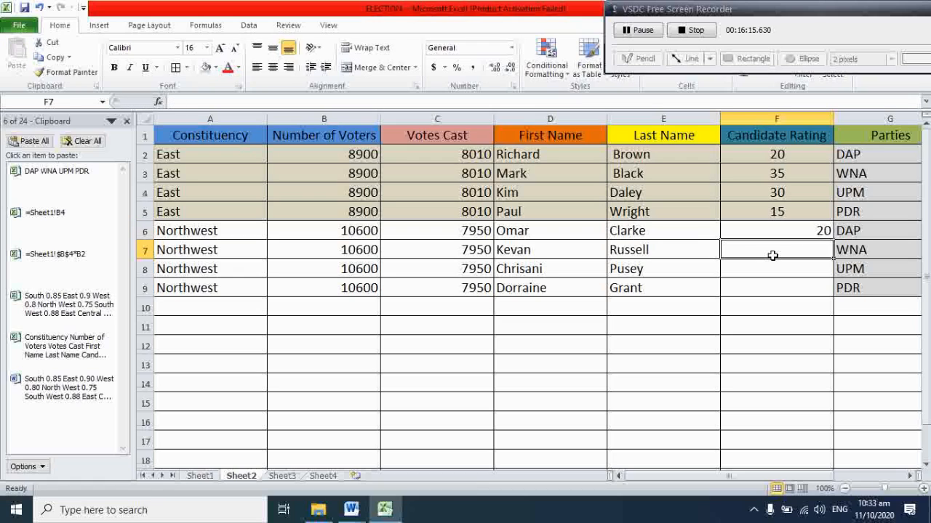
type("15")
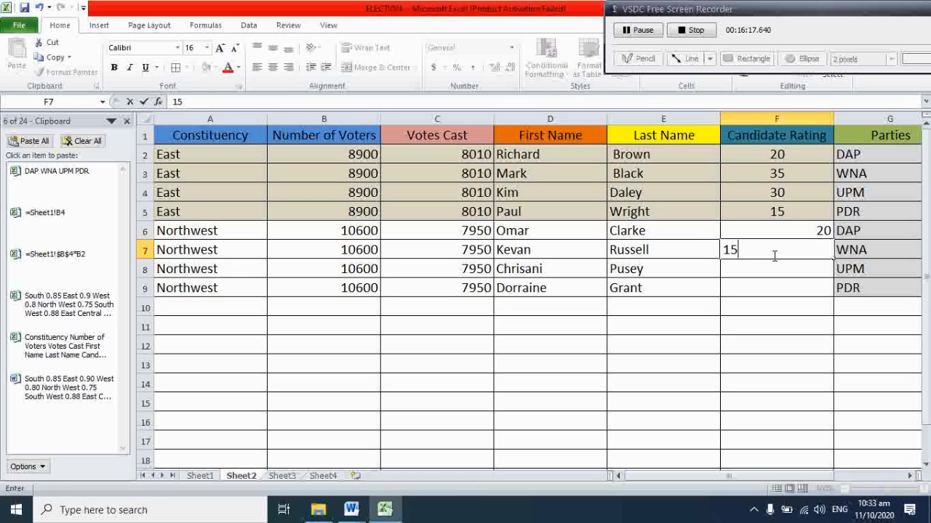
left_click(783, 270)
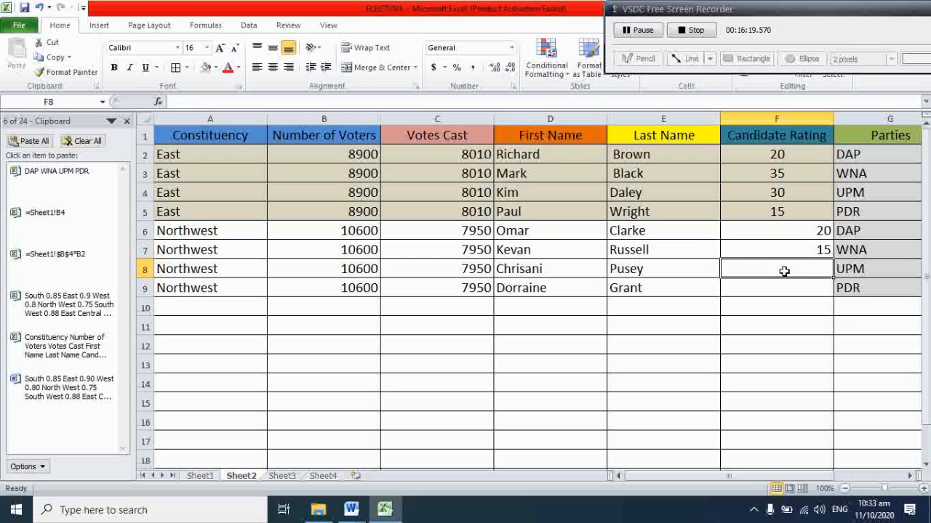
type("30")
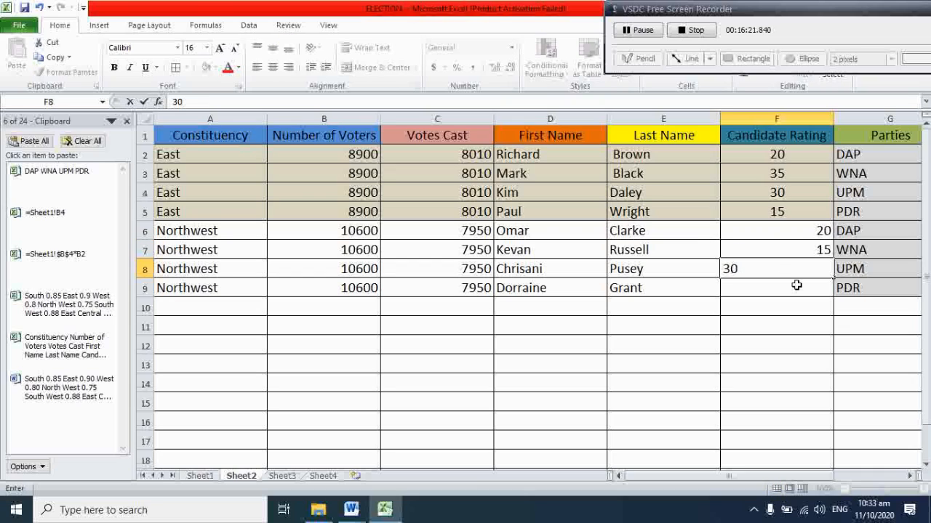
left_click(796, 290)
type("3")
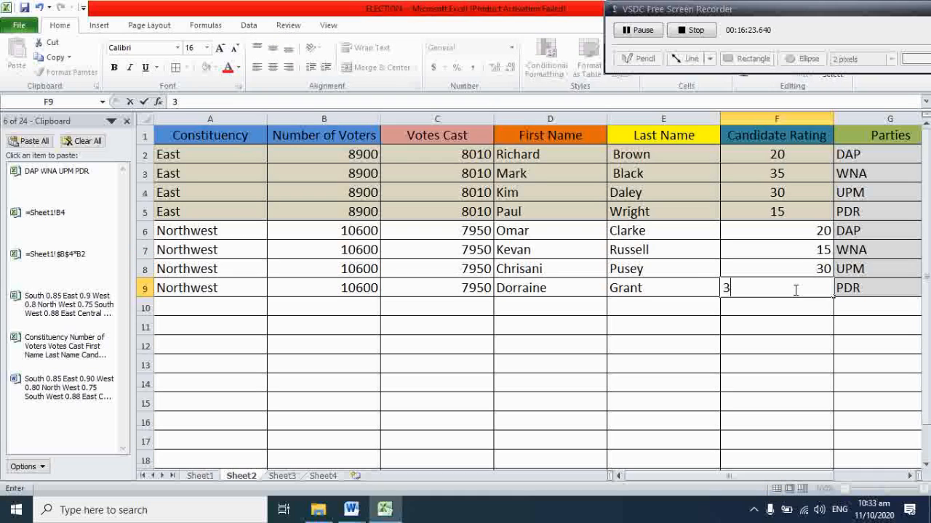
type("5")
left_click(796, 347)
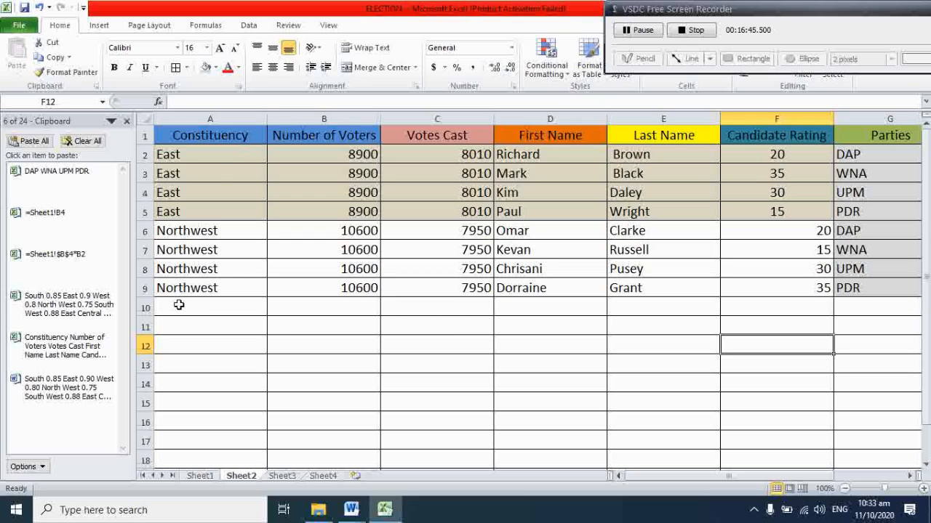
- Copy South West from A7 of Sheet1 into A10 of Sheet2 and fill it down to A13
left_click(197, 477)
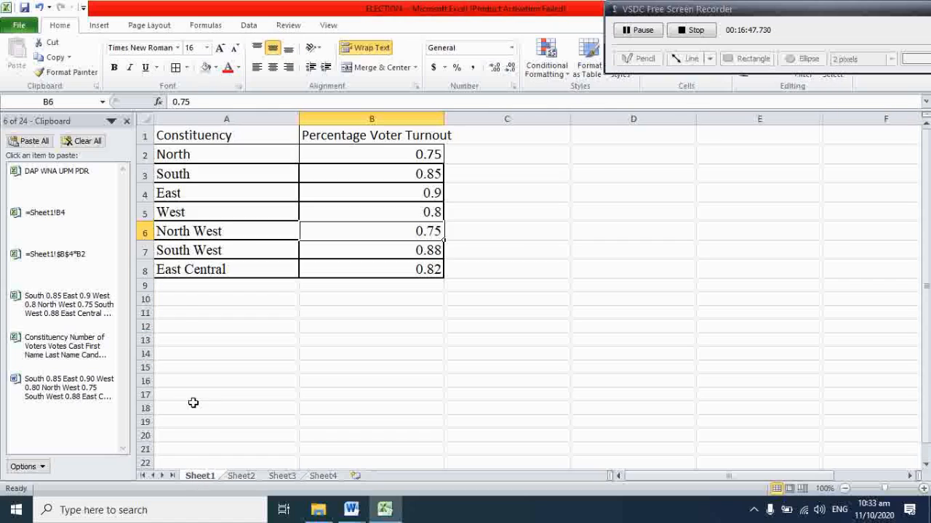
left_click(187, 250)
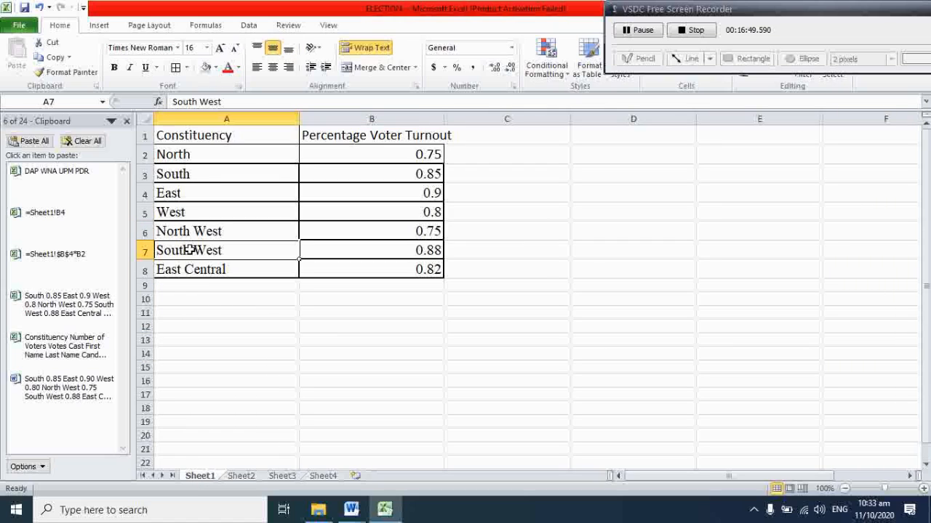
key("ctrl+c")
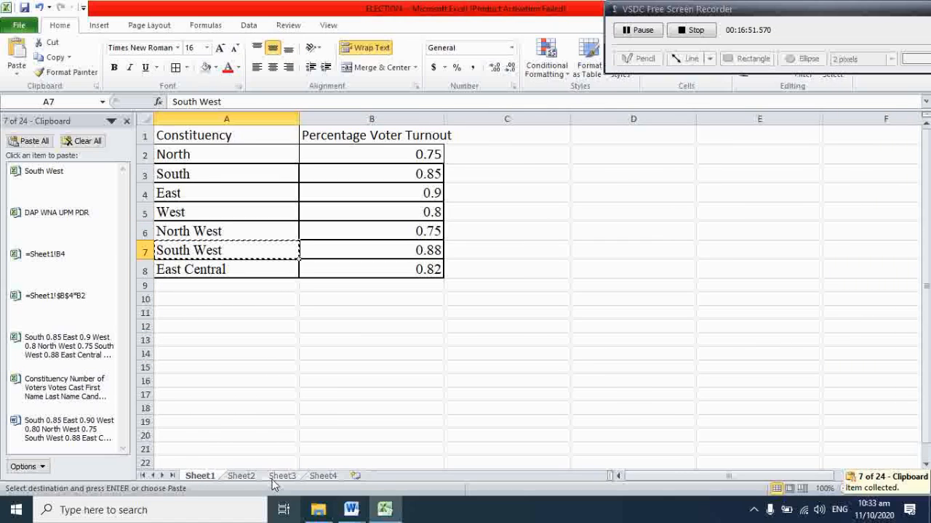
left_click(246, 476)
left_click(182, 308)
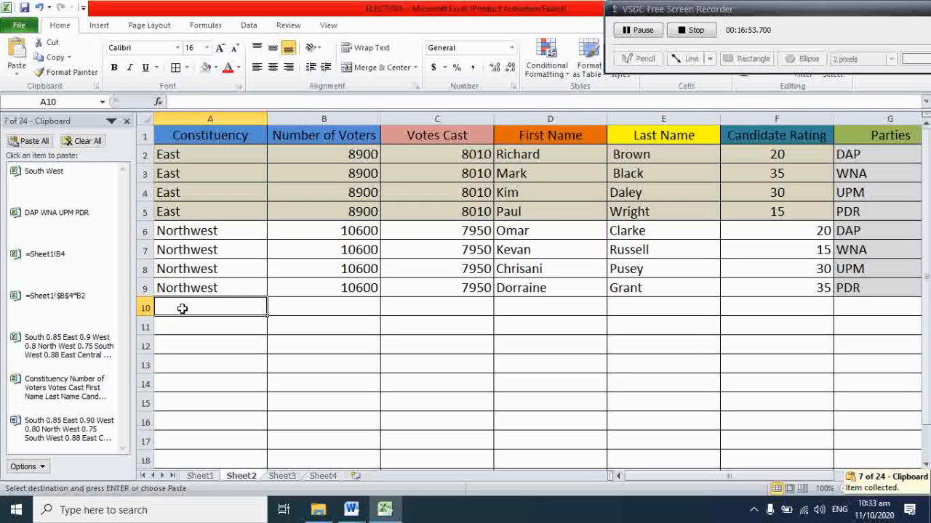
key("ctrl+v")
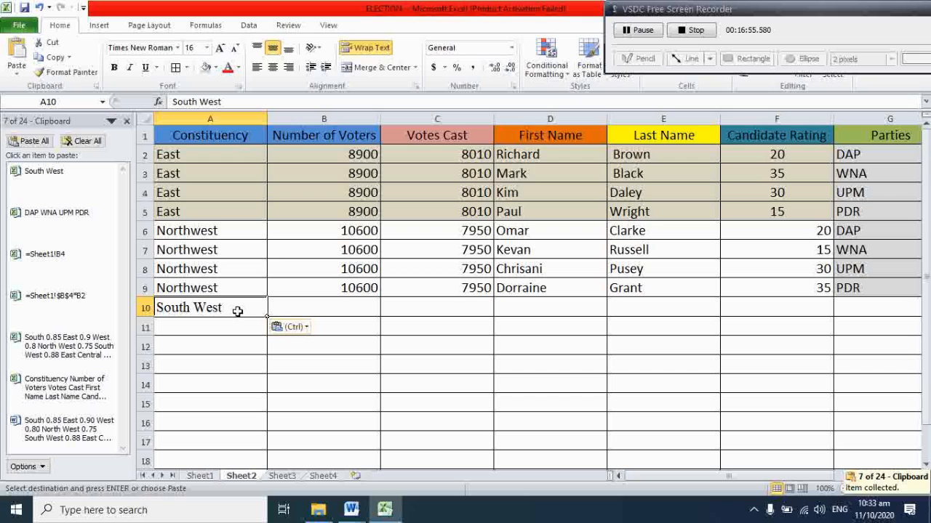
left_click_drag(265, 317, 251, 373)
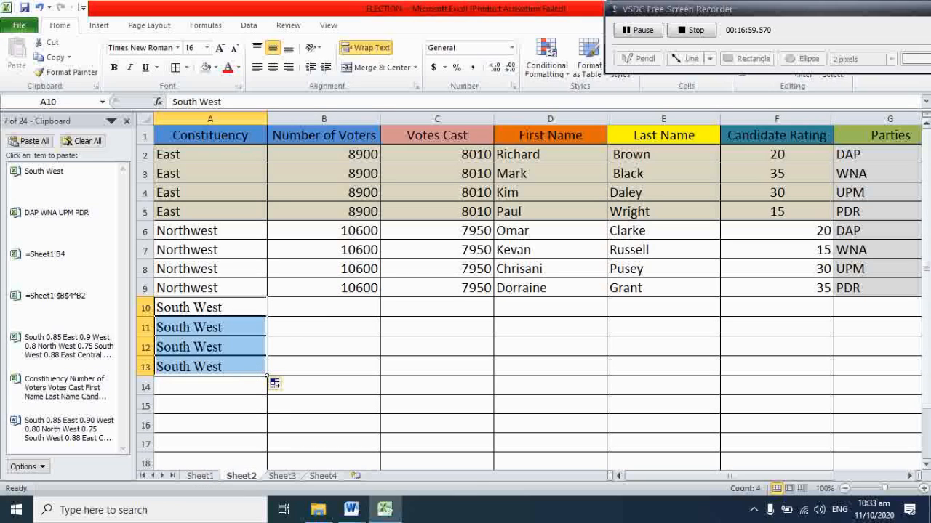
- Copy the four Northwest party names from G6:G9 to the South West rows starting at G10
left_click_drag(846, 231, 858, 288)
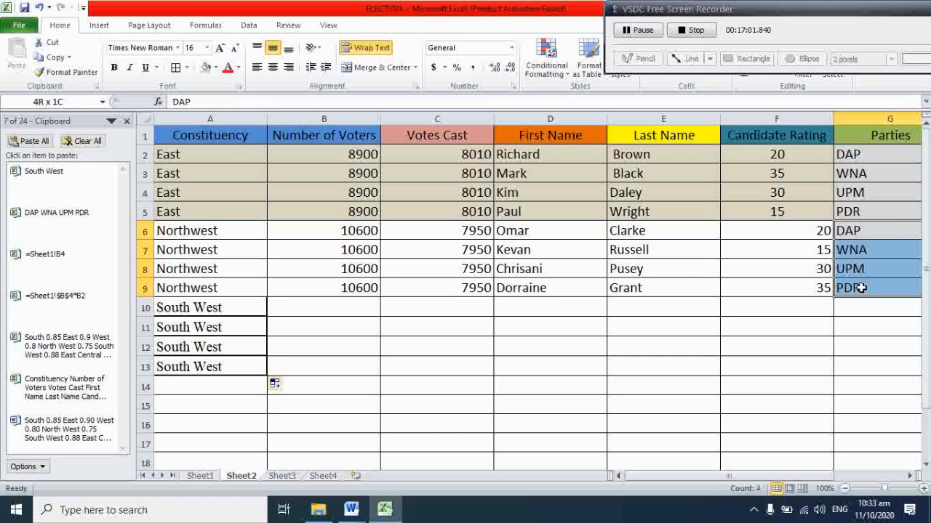
key("ctrl+c")
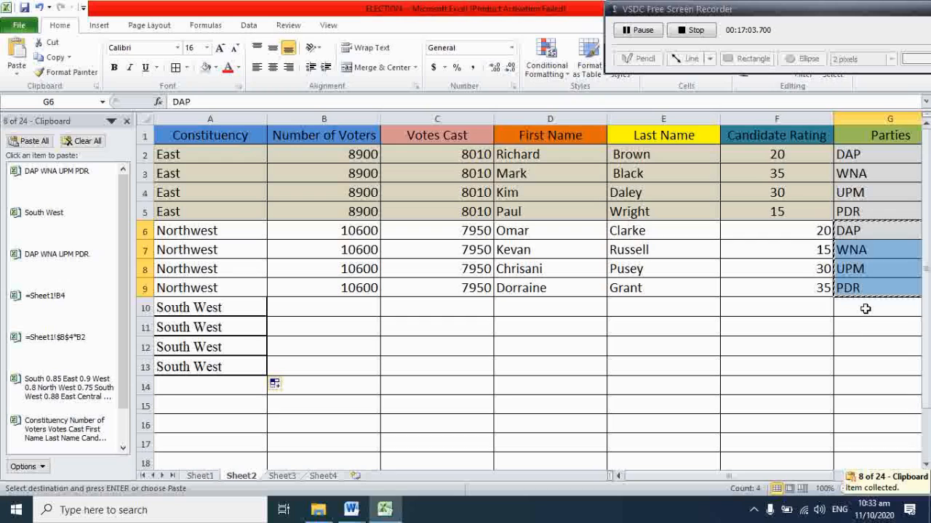
left_click(858, 311)
key("ctrl+v")
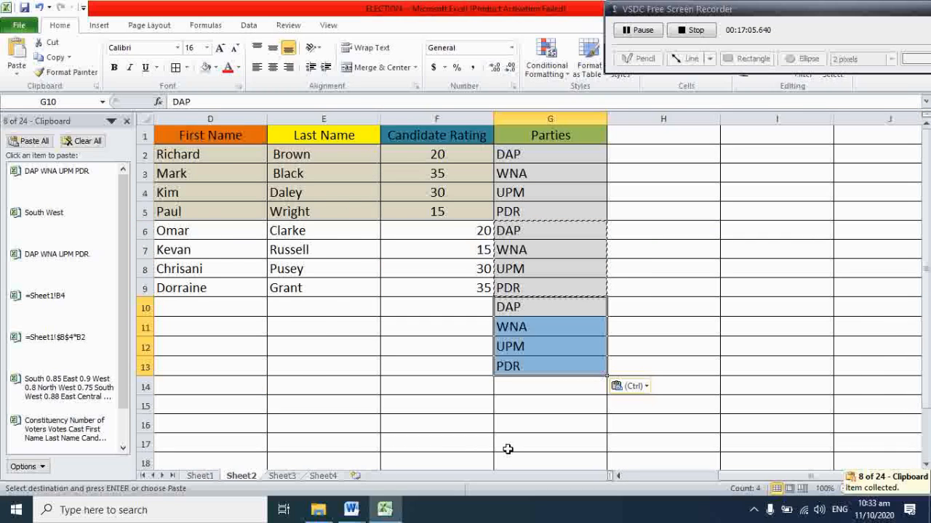
left_click_drag(758, 477, 588, 489)
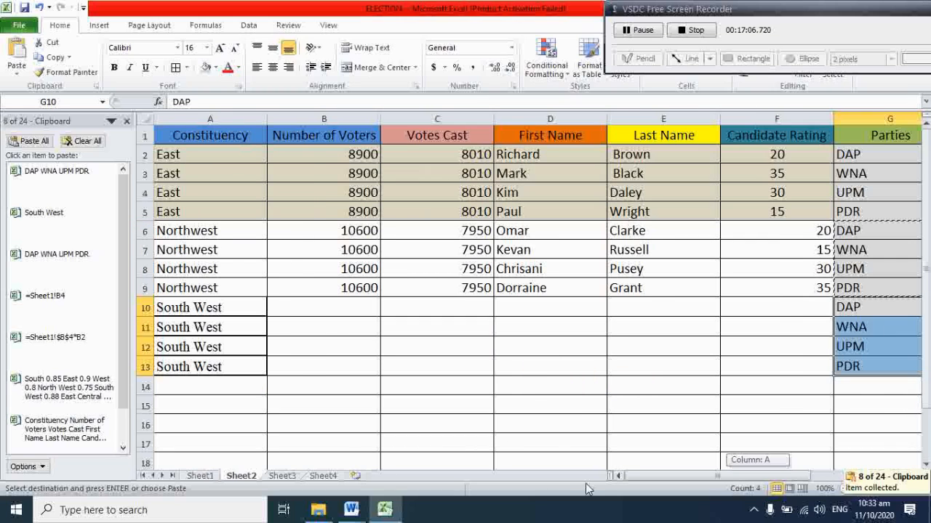
left_click(775, 310)
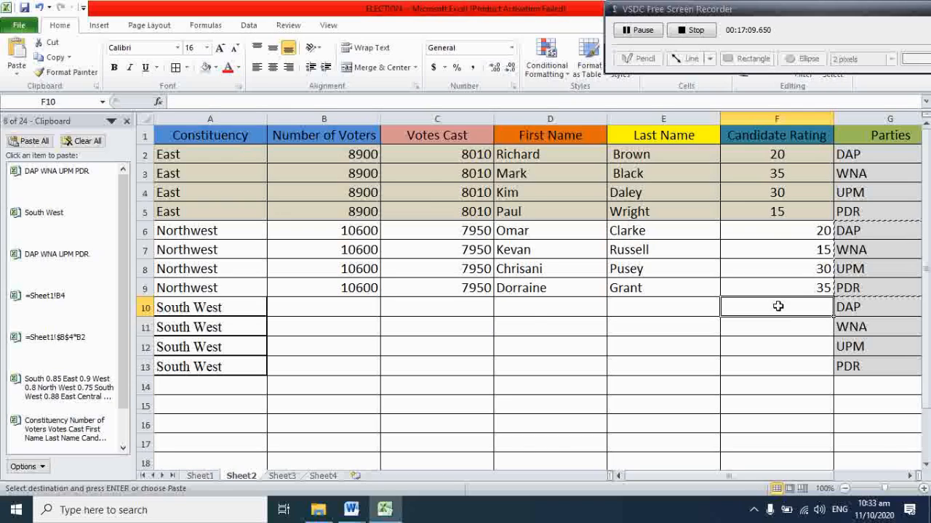
left_click(536, 308)
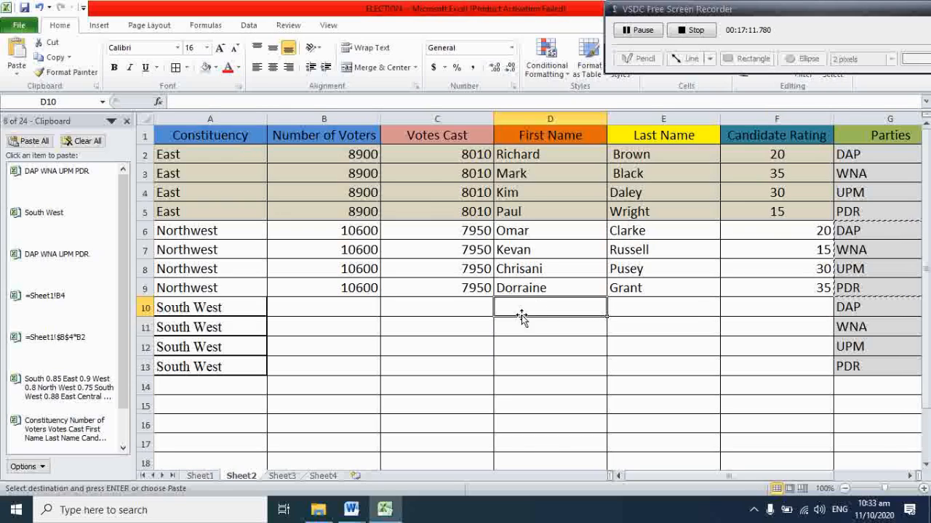
left_click(326, 309)
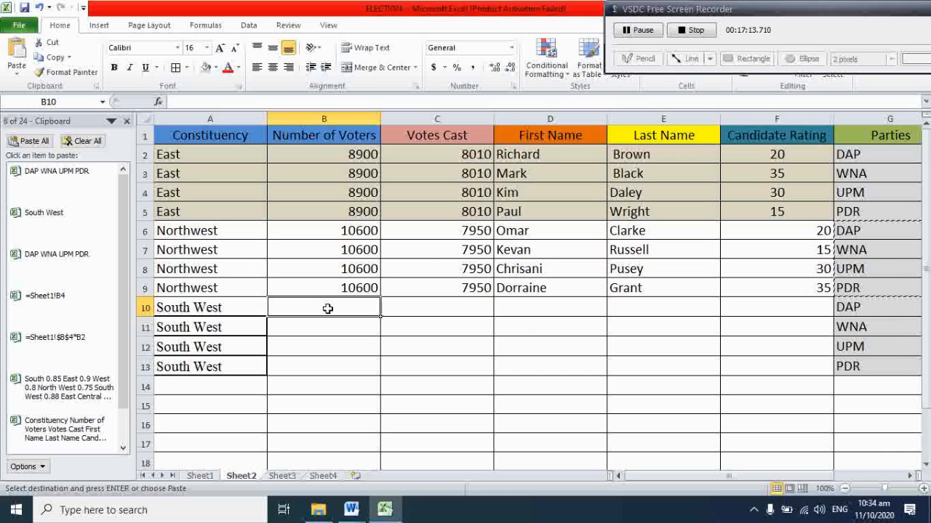
left_click(447, 308)
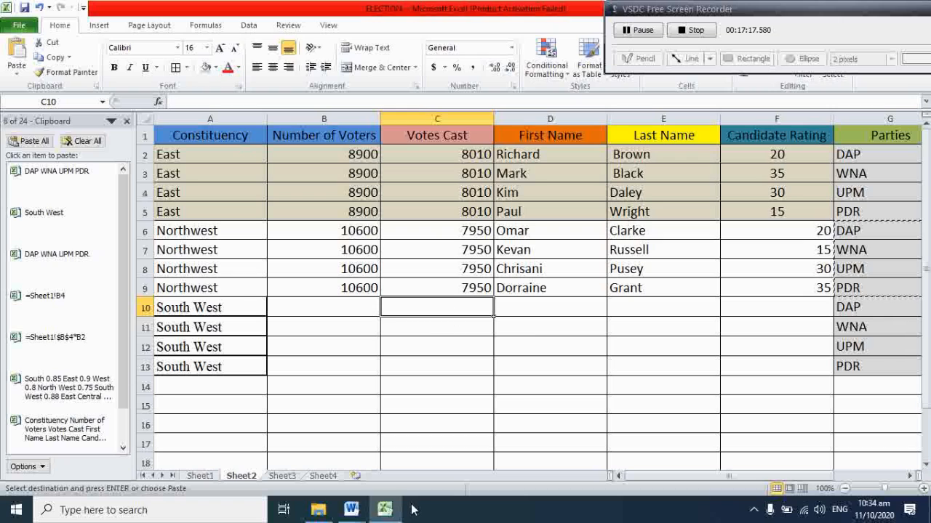
- Switch to the EXCEL Exercise document in Word and read the remaining field requirements and worksheet tasks a to c
mouse_move(352, 515)
left_click(326, 460)
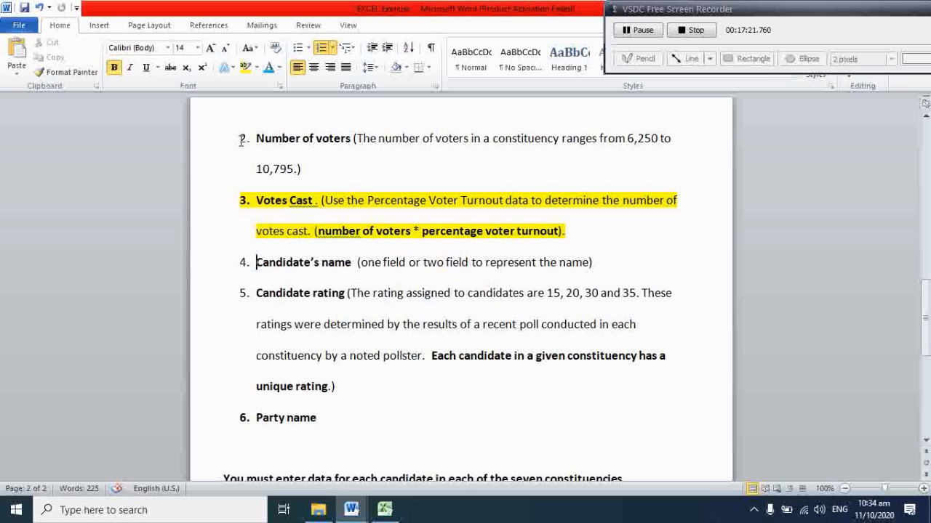
scroll(311, 406, "down", 1)
scroll(374, 338, "down", 2)
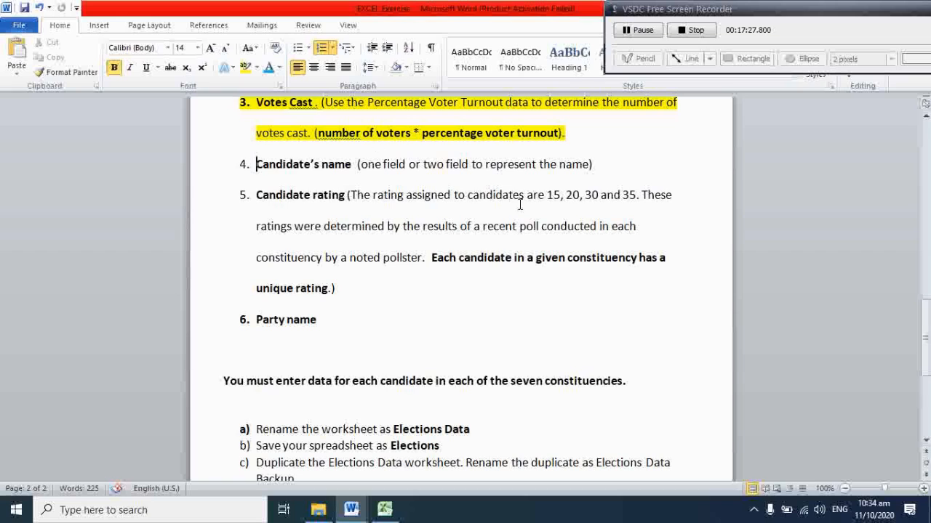
scroll(417, 319, "down", 1)
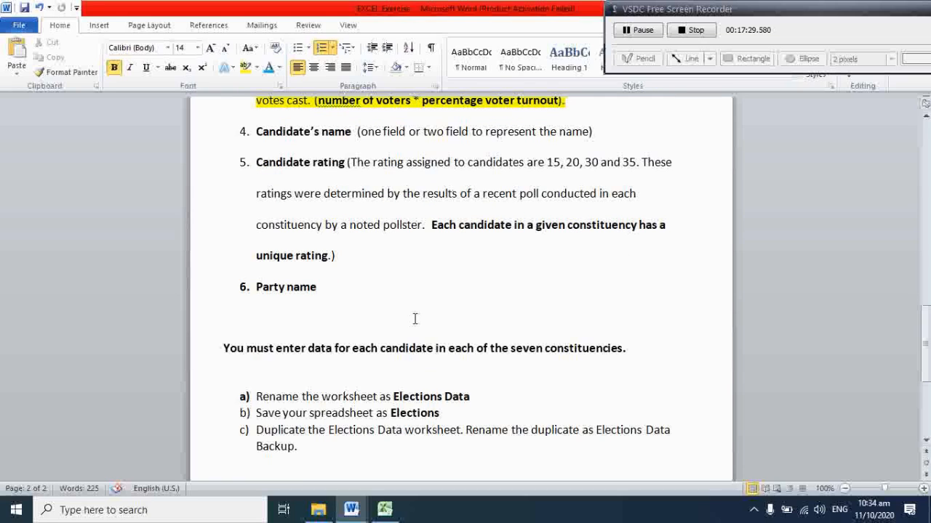
scroll(469, 326, "down", 1)
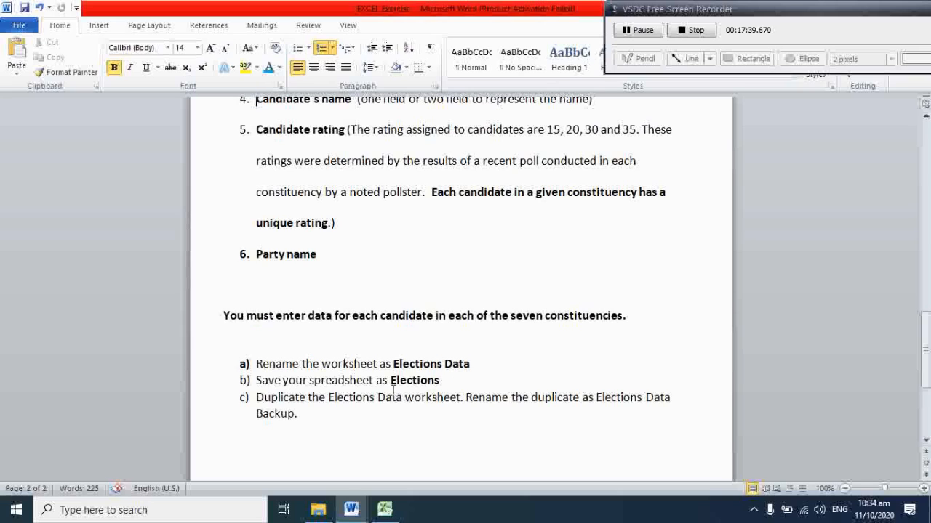
- Return to the Excel workbook and rename Sheet2 as Election Data
left_click(385, 511)
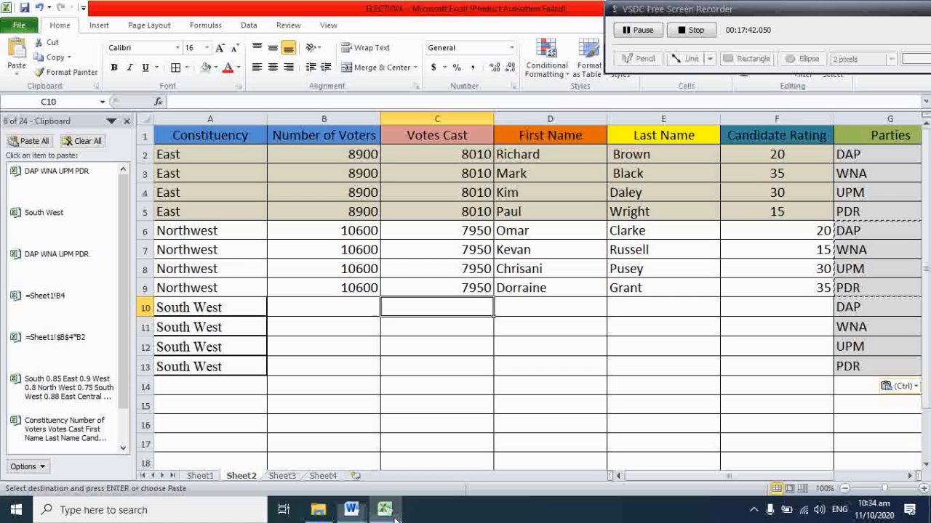
right_click(247, 480)
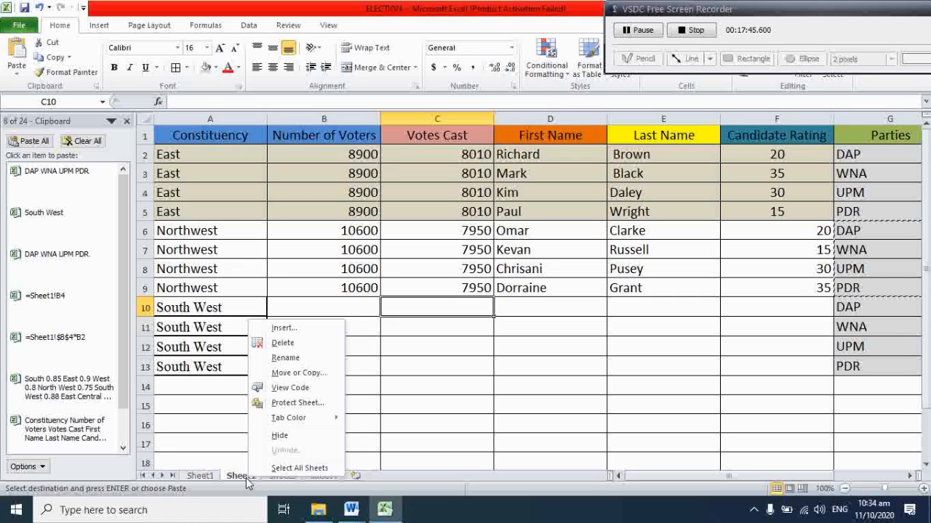
left_click(285, 358)
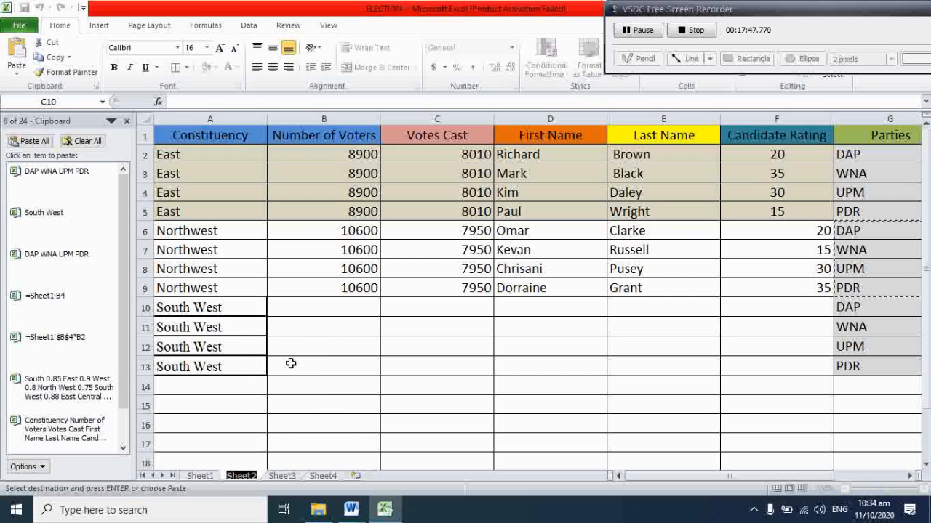
type("Ele")
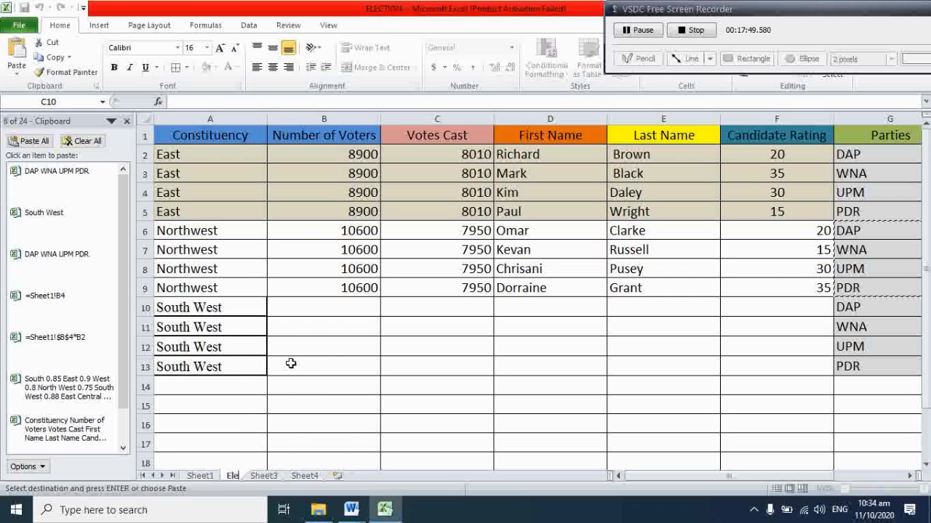
type("ction")
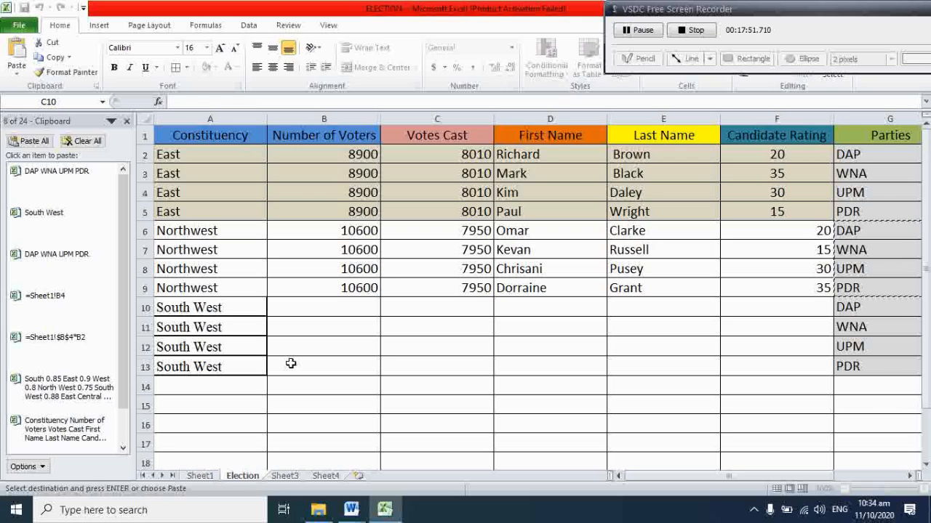
type(" Data")
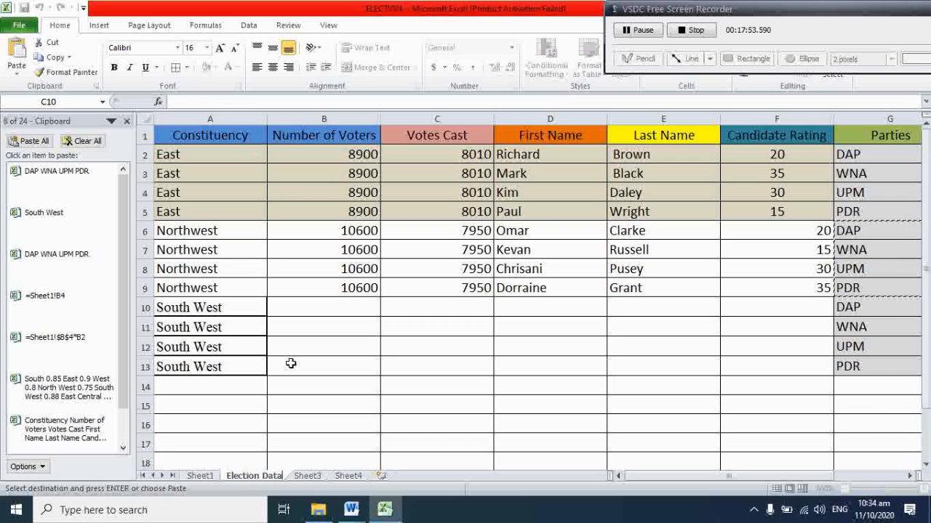
- Switch back to the EXCEL Exercise document in Word and check the instructions for naming, saving and duplicating the worksheet
mouse_move(351, 511)
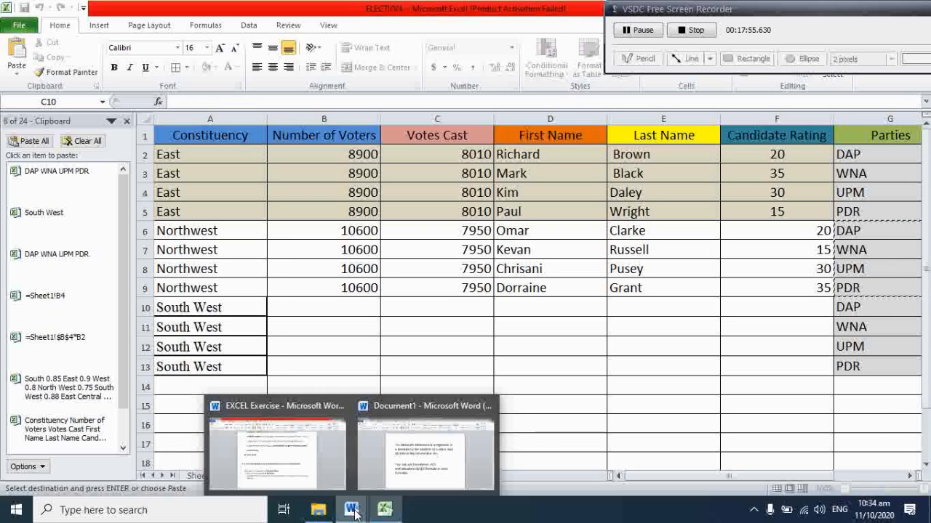
left_click(298, 468)
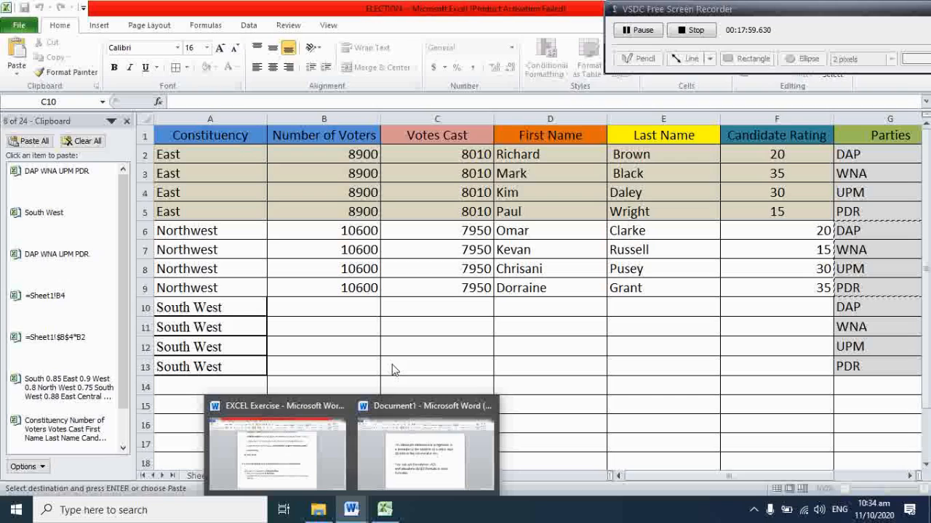
left_click(311, 457)
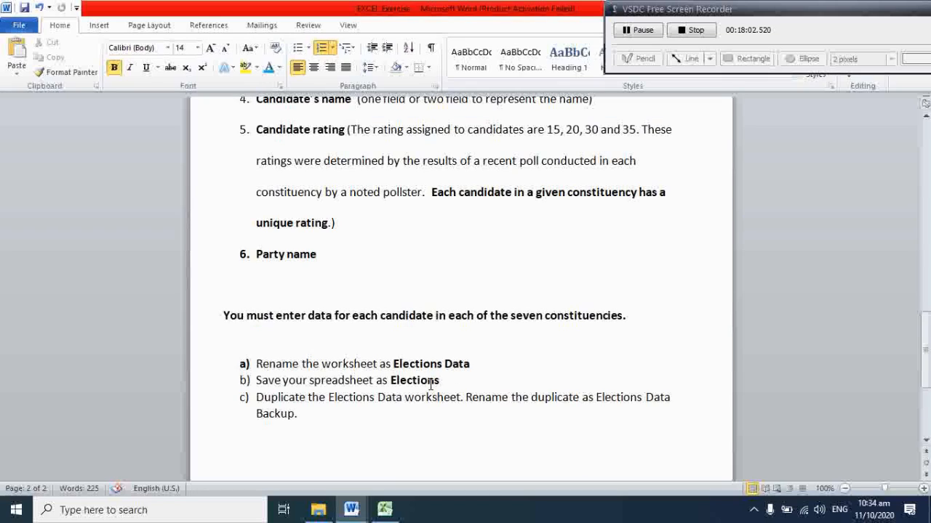
- Return to the Excel workbook and save it as ELECTION, in Excel Workbook format, in the Documents folder
left_click(397, 513)
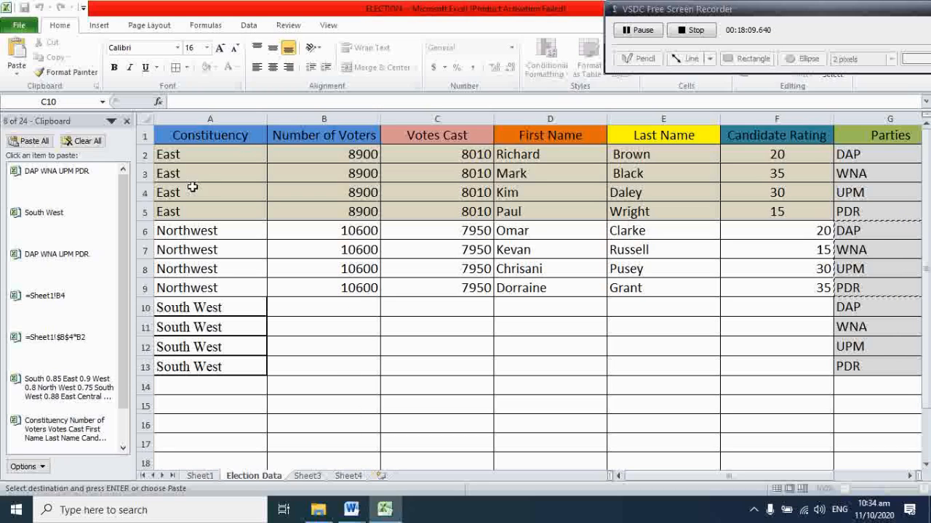
left_click(14, 26)
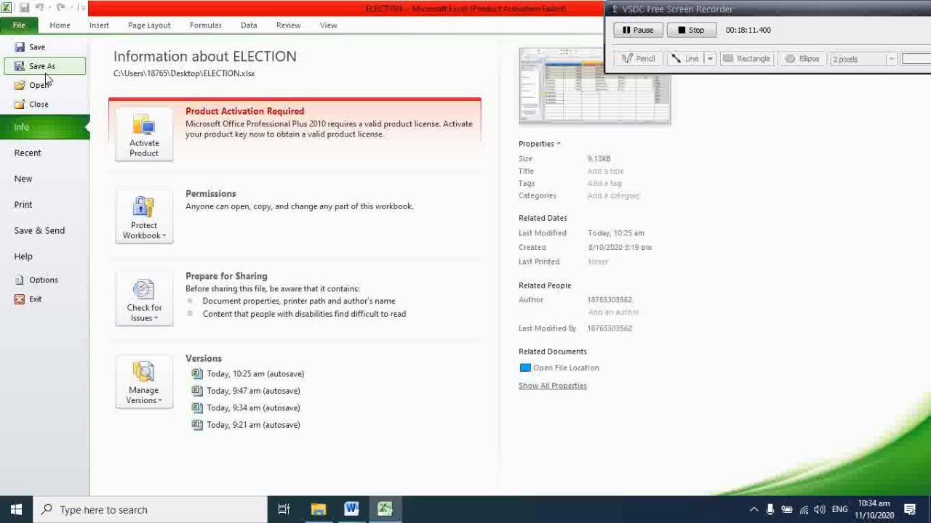
key("Escape")
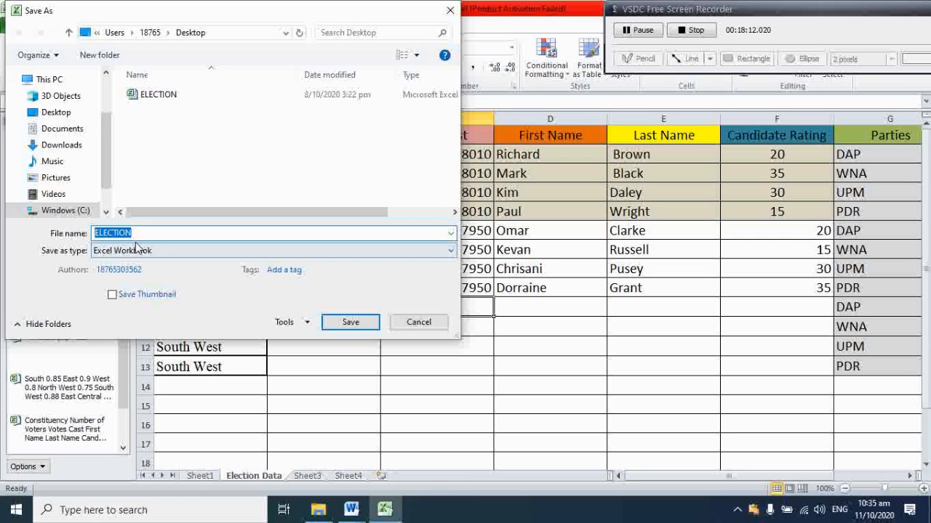
left_click(64, 115)
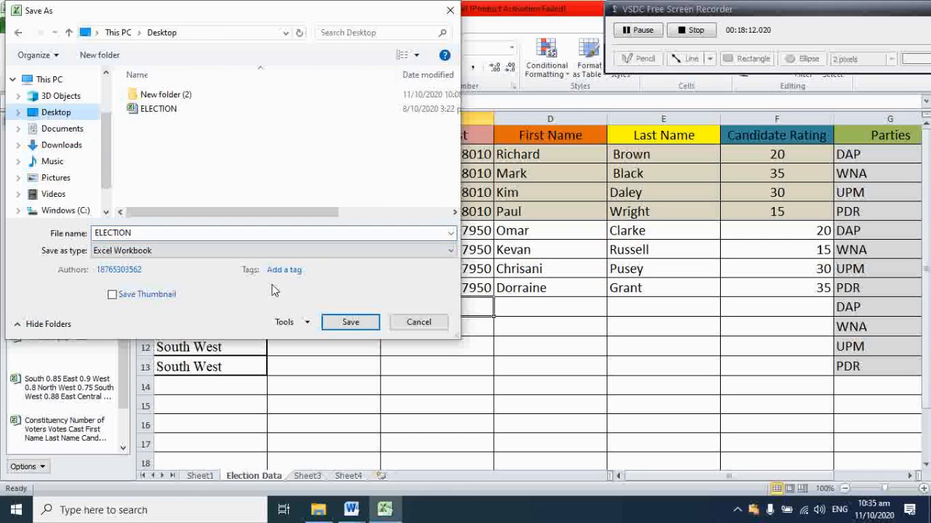
left_click(77, 131)
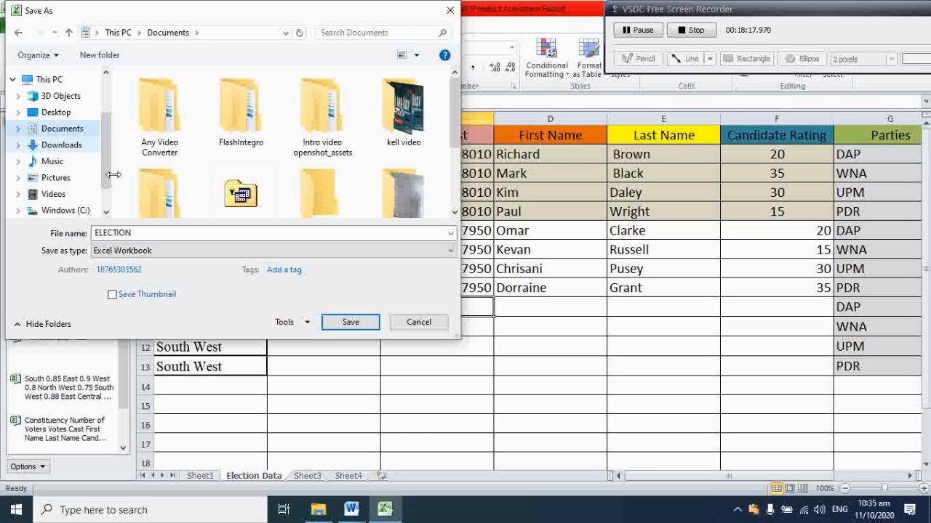
left_click(354, 325)
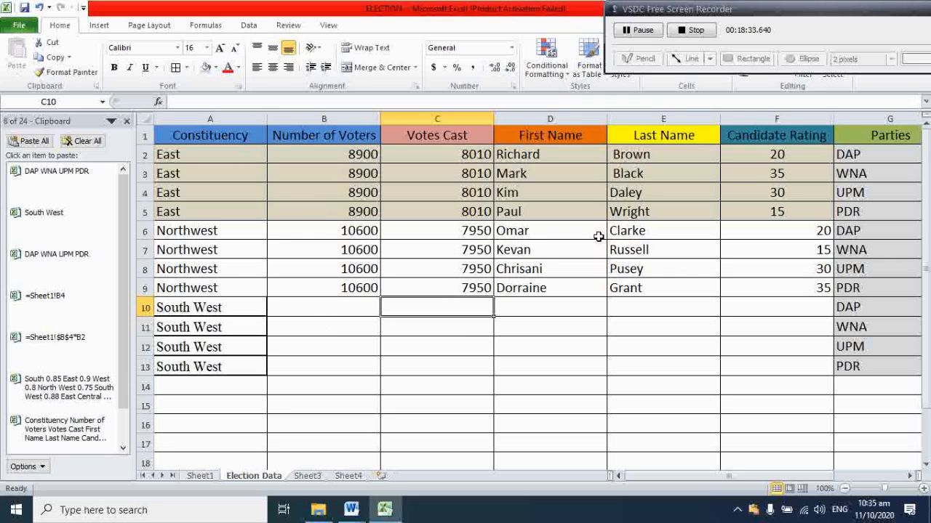
left_click_drag(713, 479, 774, 477)
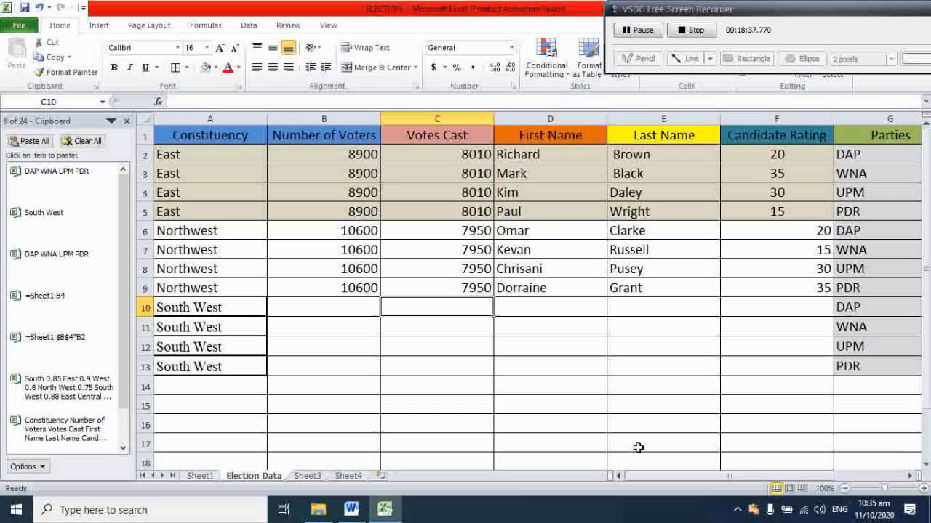